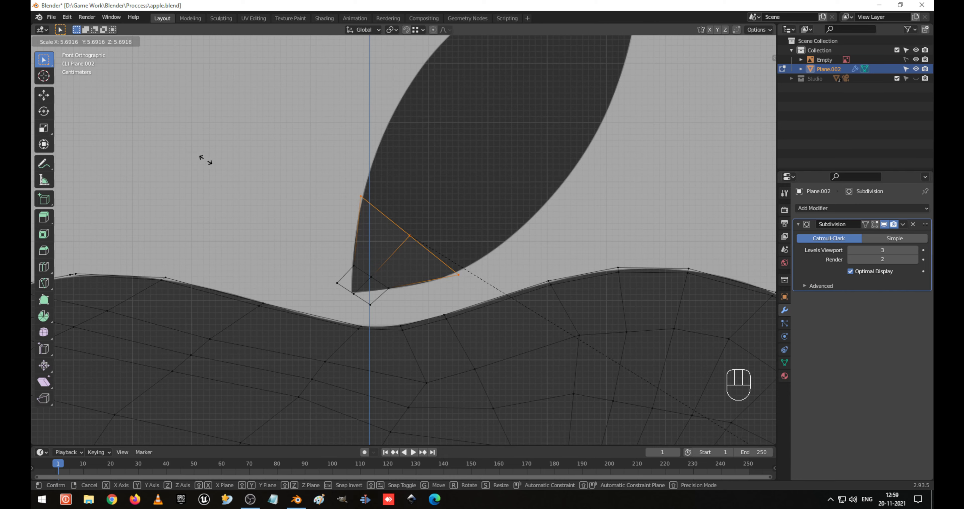
Step: Scale the leaf mesh's leading edge up about 5.59 times and rotate it about -4.3° to match the reference leaf outline
{"action": "left_click", "coordinate": [200, 155]}
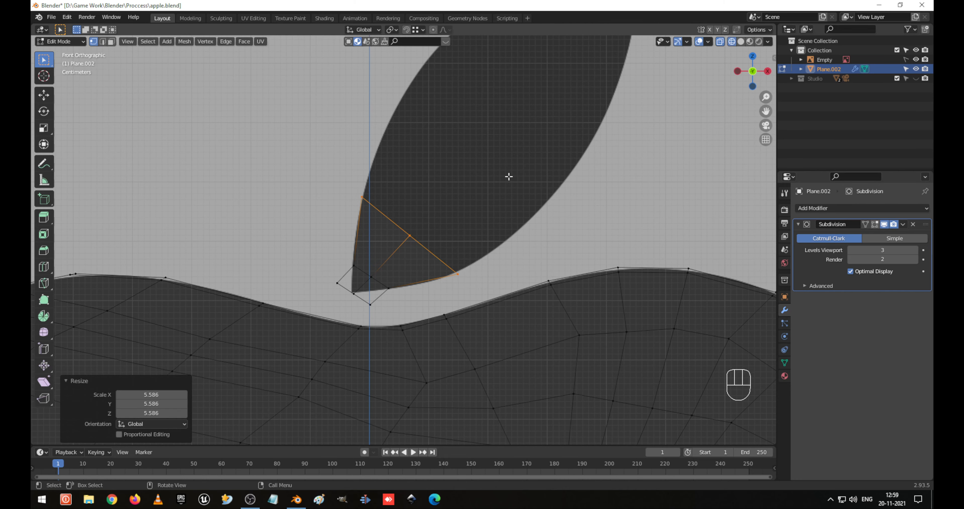
{"action": "middle_click_drag", "start_coordinate": [518, 173], "coordinate": [469, 258], "text": "shift"}
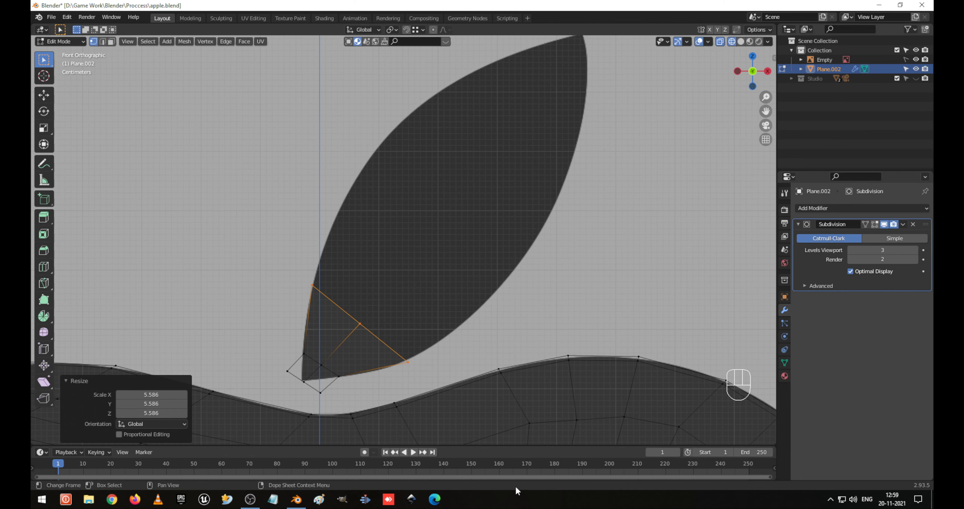
{"action": "key", "text": "r"}
{"action": "key", "text": "r"}
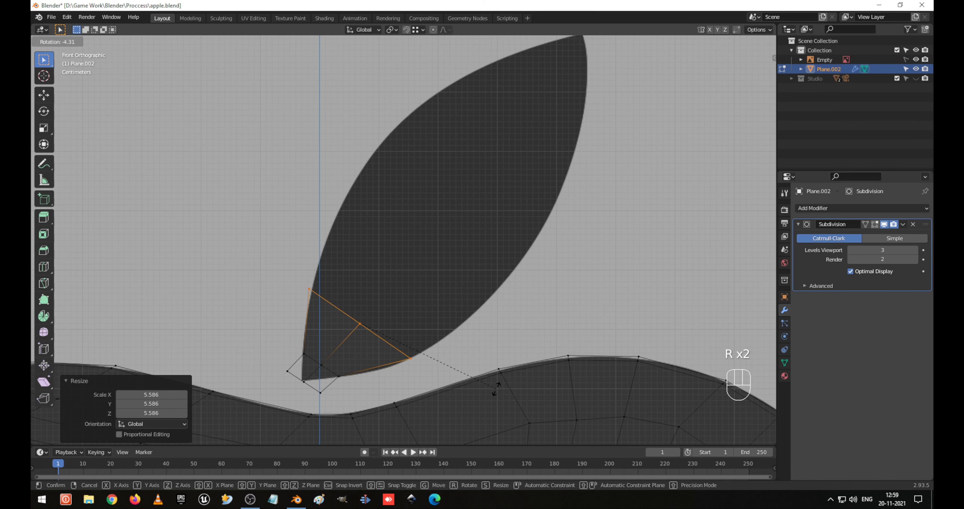
{"action": "left_click", "coordinate": [495, 388]}
Step: Move the leading edge about -0.56 cm in X and -1.03 cm in Z, and scale it to about 0.92 to meet the outline
{"action": "key", "text": "g"}
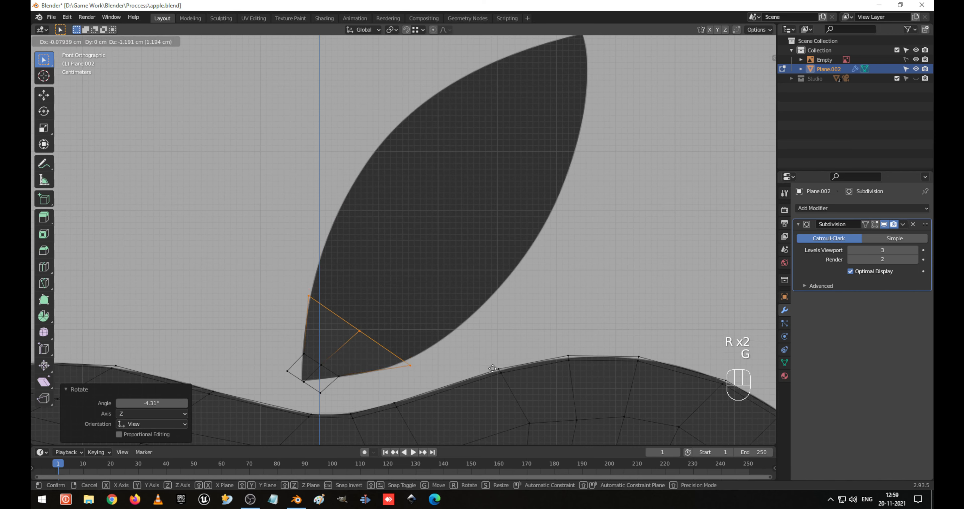
{"action": "left_click", "coordinate": [490, 368]}
{"action": "key", "text": "s"}
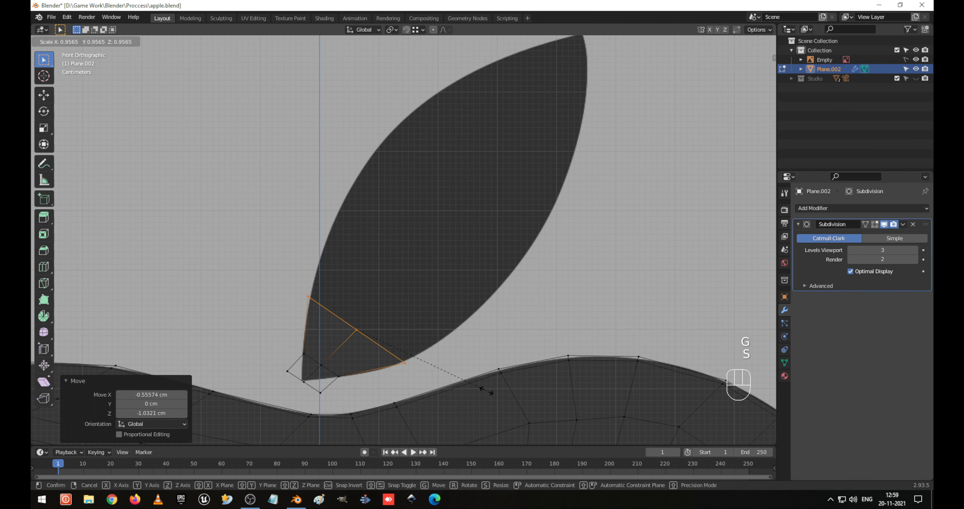
{"action": "left_click", "coordinate": [482, 386]}
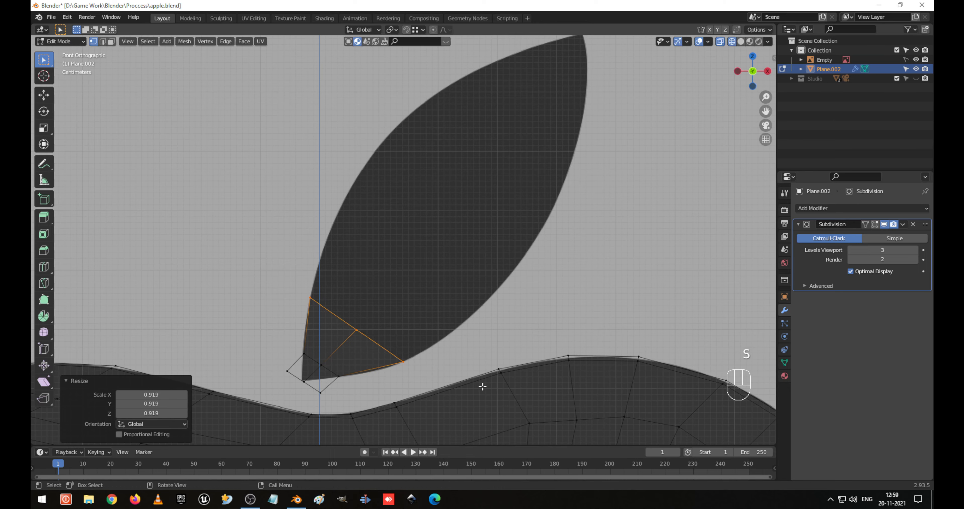
Step: Add one centred loop cut across the section at the leaf's base and scale it to about 1.09
{"action": "key", "text": "ctrl+r"}
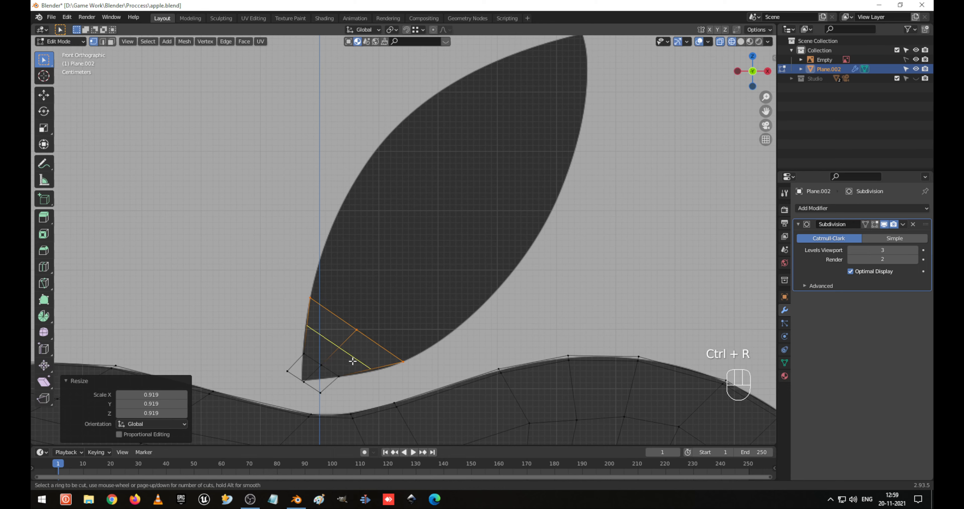
{"action": "left_click", "coordinate": [353, 361]}
{"action": "right_click", "coordinate": [373, 380]}
{"action": "key", "text": "s"}
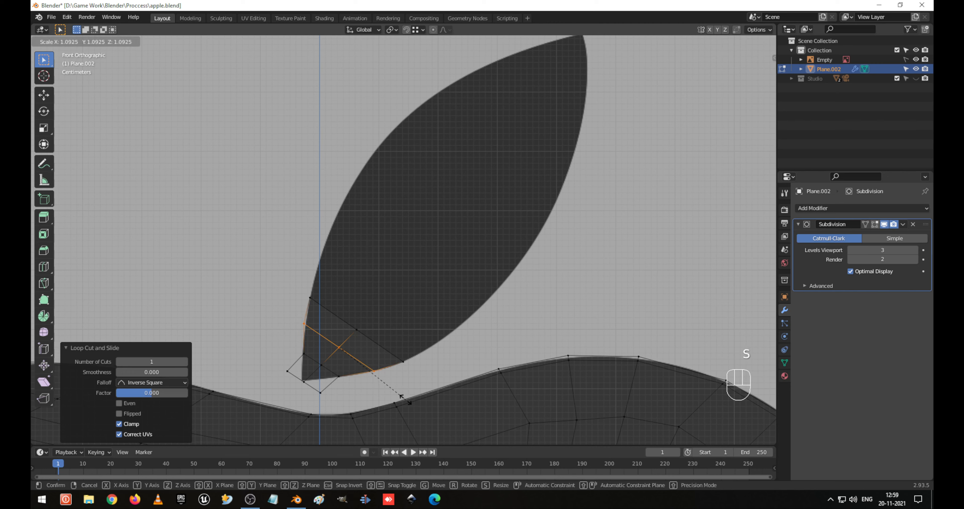
{"action": "left_click", "coordinate": [406, 399]}
Step: Fine-tune the new loop's scale and position, ending with a move of about 0.24 cm in X and -0.16 cm in Z
{"action": "key", "text": "g"}
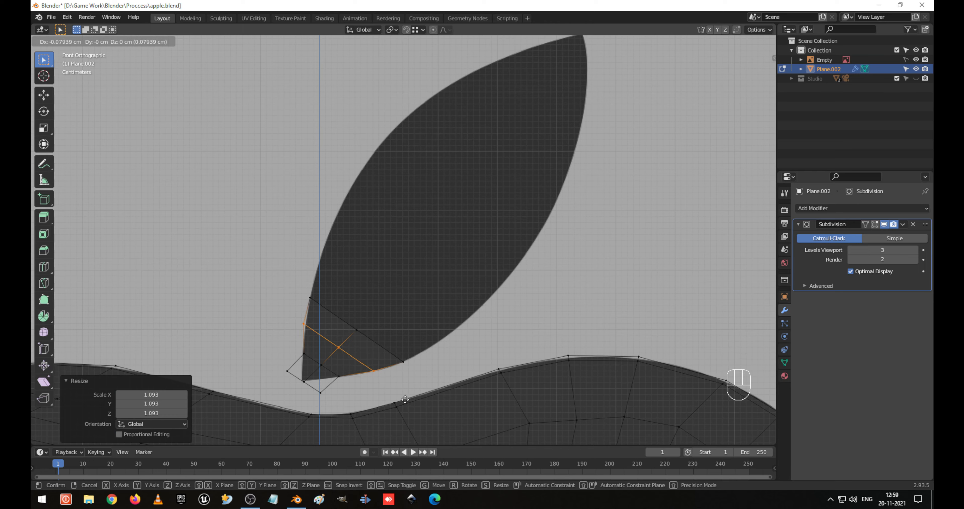
{"action": "left_click", "coordinate": [404, 399]}
{"action": "key", "text": "s"}
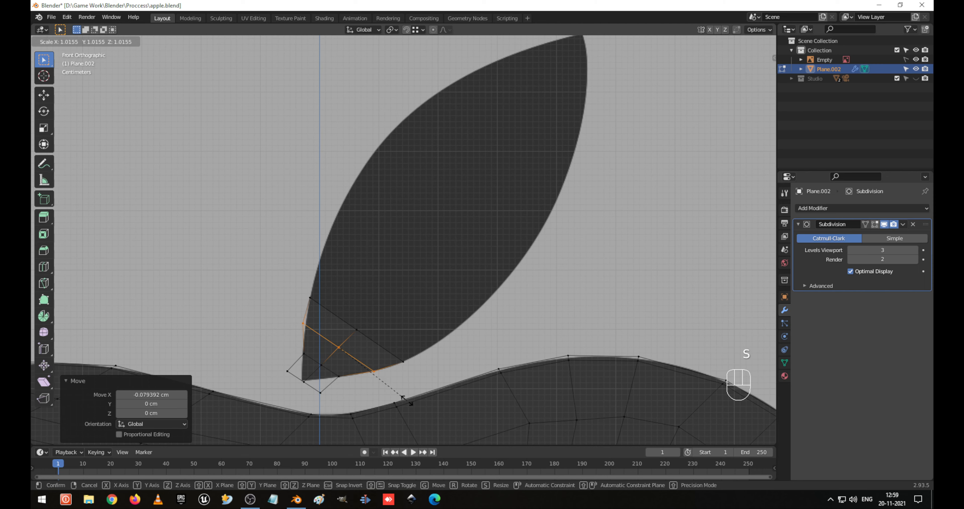
{"action": "left_click", "coordinate": [407, 399]}
{"action": "key", "text": "g"}
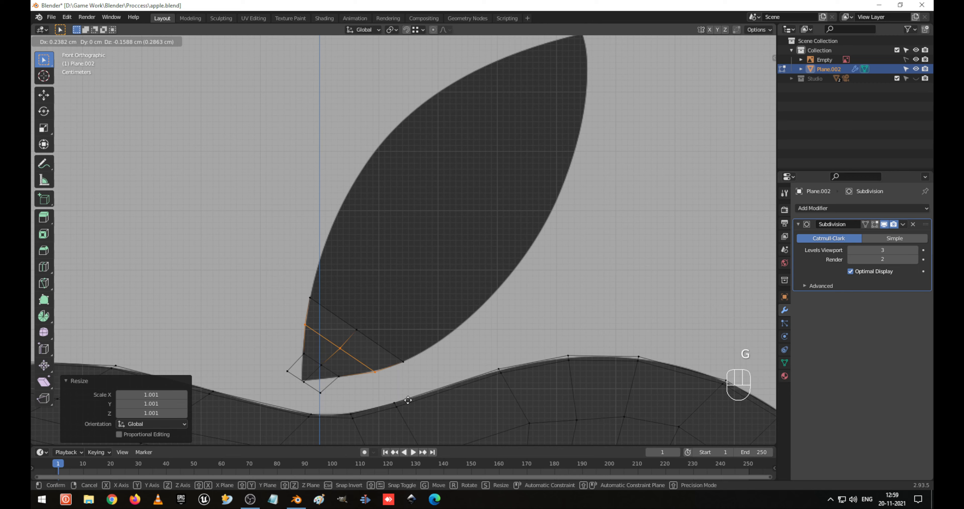
{"action": "left_click", "coordinate": [408, 399]}
Step: Select the leaf mesh's open upper edge and extrude it about 7.7 cm in X and 10.5 cm in Z along the leaf
{"action": "middle_click_drag", "start_coordinate": [431, 273], "coordinate": [433, 344], "text": "shift"}
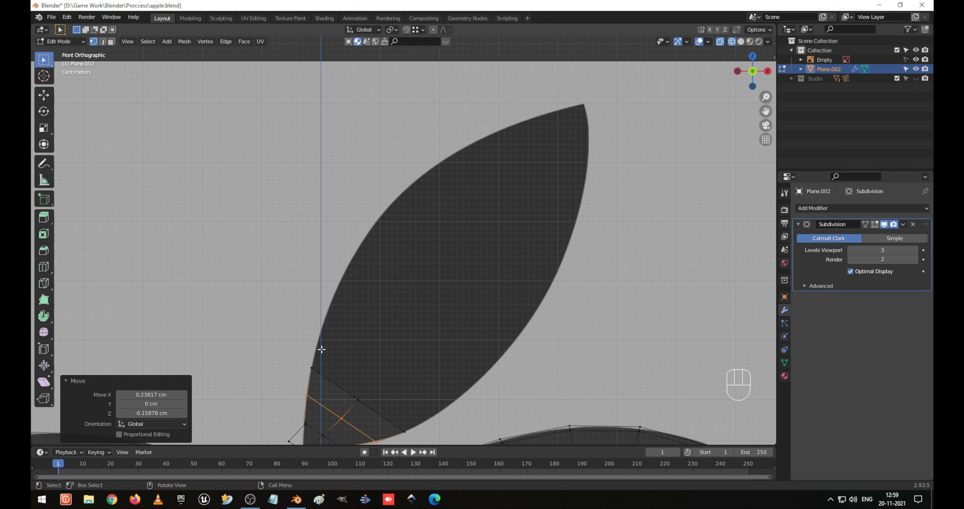
{"action": "left_click", "coordinate": [314, 366]}
{"action": "left_click", "coordinate": [346, 387], "text": "alt"}
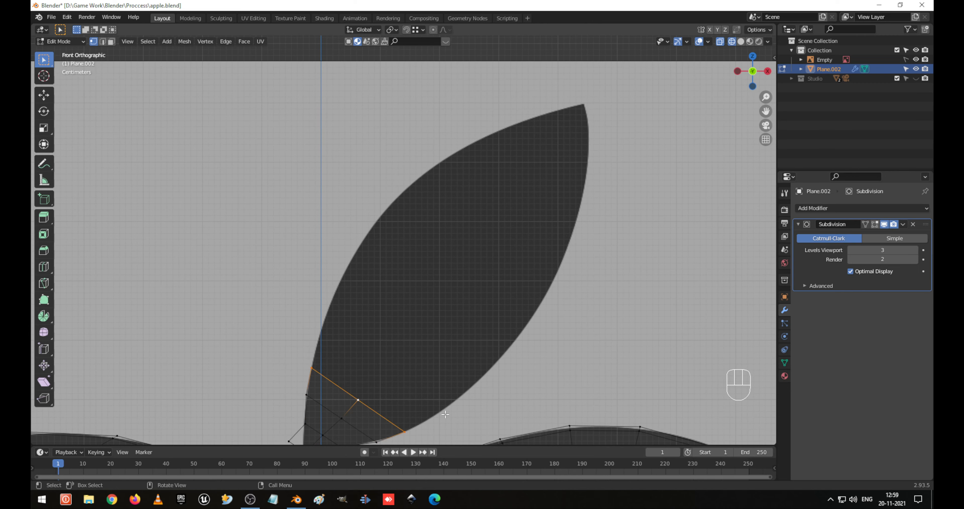
{"action": "middle_click_drag", "start_coordinate": [445, 414], "coordinate": [445, 266], "text": "shift"}
{"action": "scroll", "coordinate": [473, 356], "scroll_direction": "up", "scroll_amount": 2}
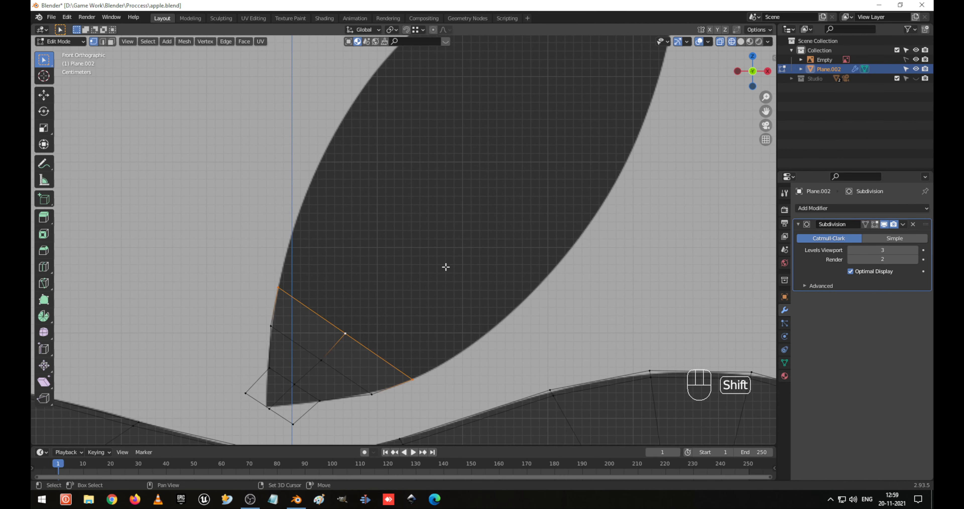
{"action": "key", "text": "e"}
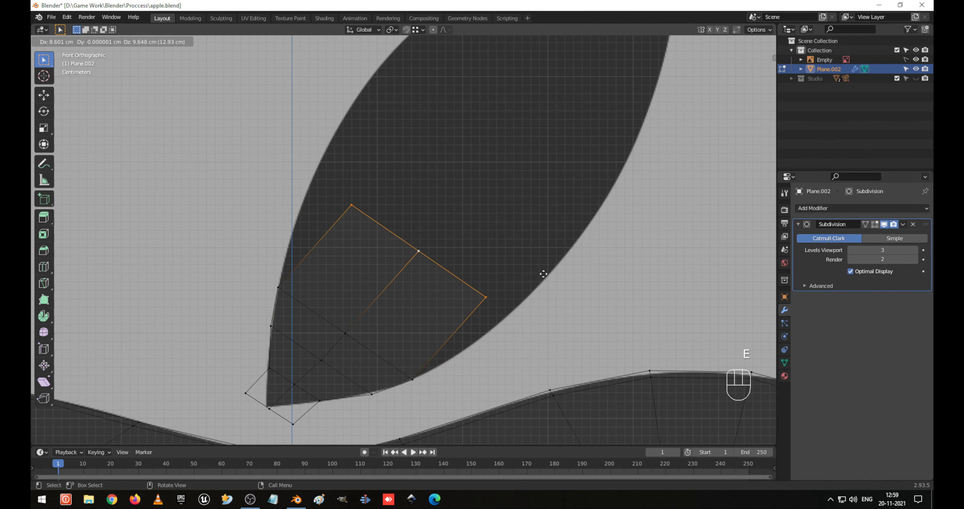
{"action": "left_click", "coordinate": [536, 266]}
Step: Scale the extruded edge to about 1.49 and shift it about 0.3 cm in X to reach both sides of the outline
{"action": "key", "text": "s"}
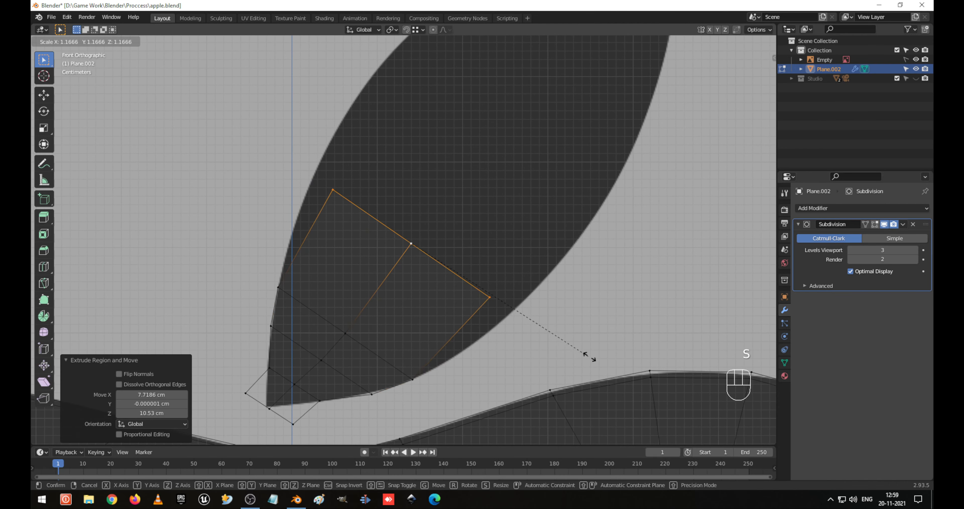
{"action": "left_click", "coordinate": [637, 388]}
{"action": "key", "text": "g"}
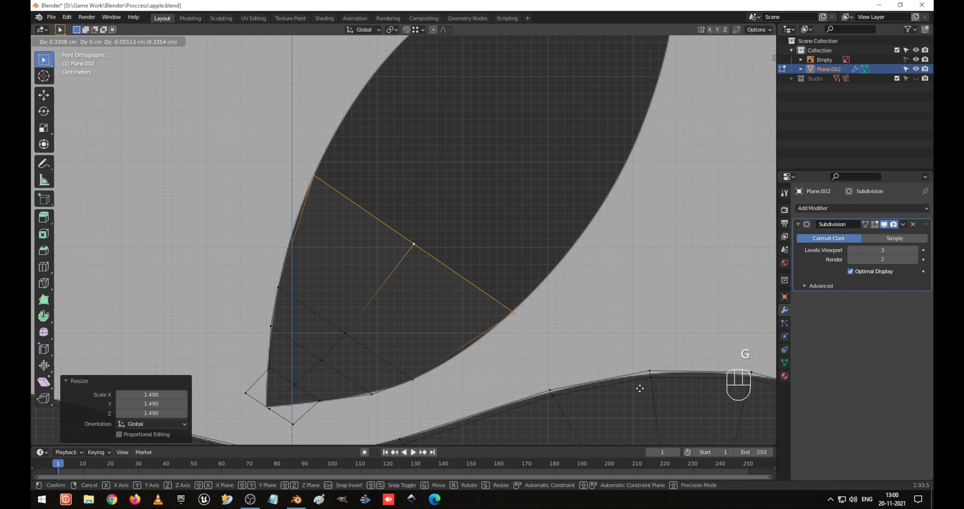
{"action": "left_click", "coordinate": [640, 388]}
Step: Add one centred loop cut across the newly extruded section and scale it to 1.05 to fit the leaf outline
{"action": "key", "text": "ctrl+r"}
{"action": "left_click", "coordinate": [474, 366]}
{"action": "right_click", "coordinate": [474, 365]}
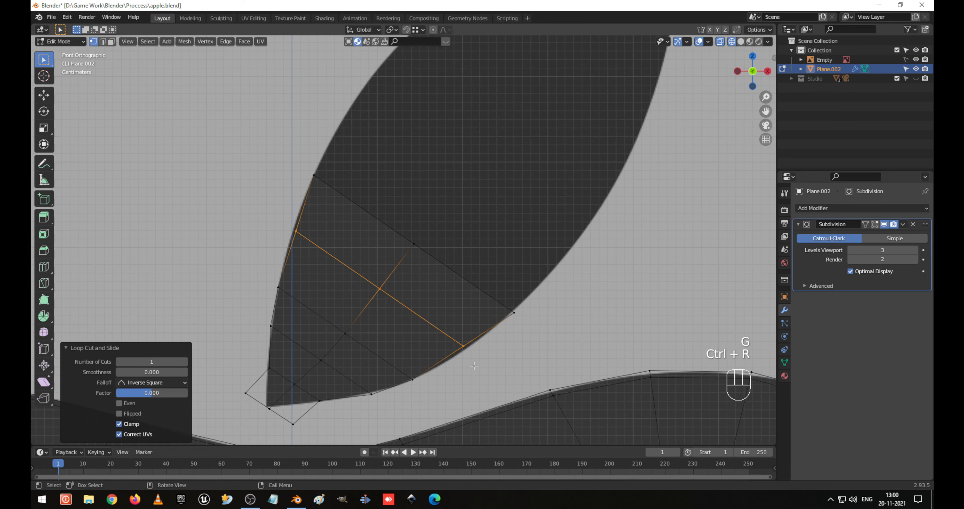
{"action": "key", "text": "s"}
{"action": "left_click", "coordinate": [483, 374]}
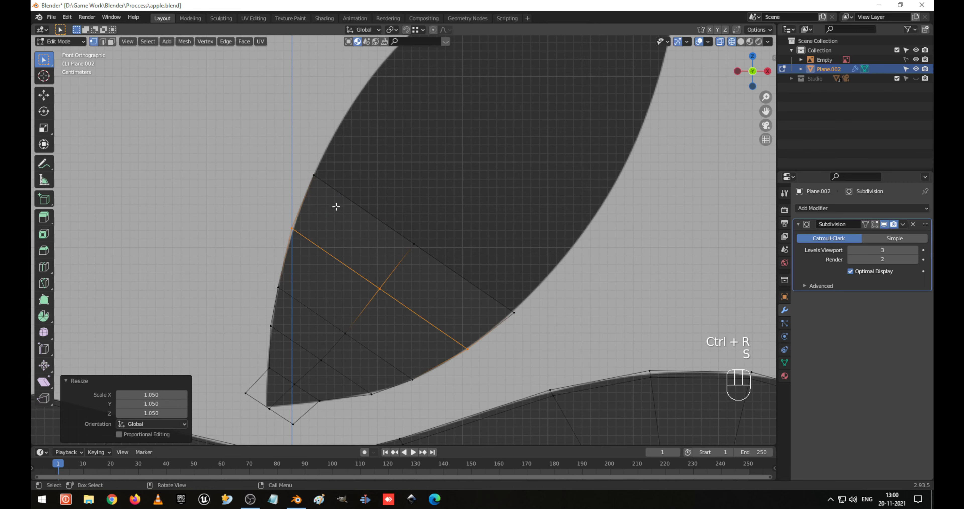
Step: Select the open upper edge, rotate it about -0.87° and move it about -0.11 cm in X
{"action": "left_click", "coordinate": [357, 206], "text": "alt"}
{"action": "middle_click_drag", "start_coordinate": [495, 206], "coordinate": [393, 340], "text": "shift"}
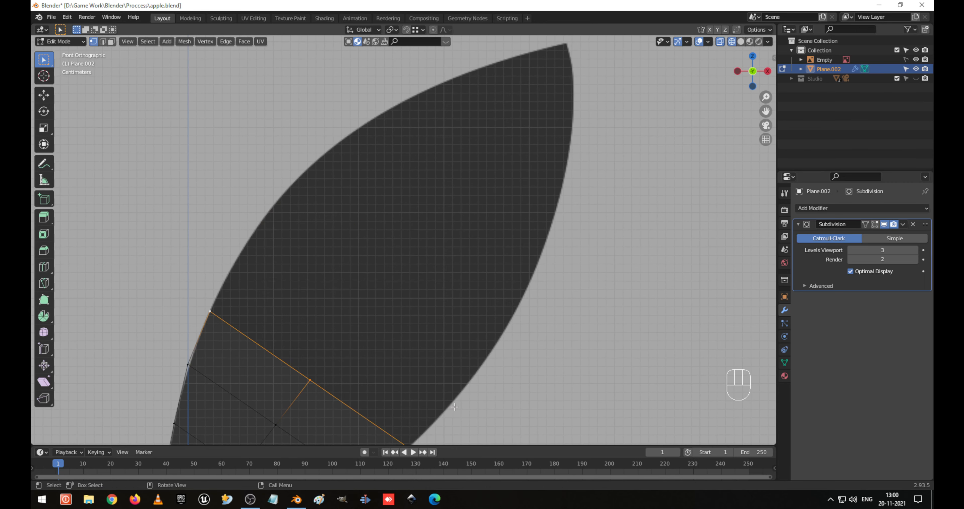
{"action": "middle_click_drag", "start_coordinate": [431, 385], "coordinate": [424, 280], "text": "shift"}
{"action": "key", "text": "r"}
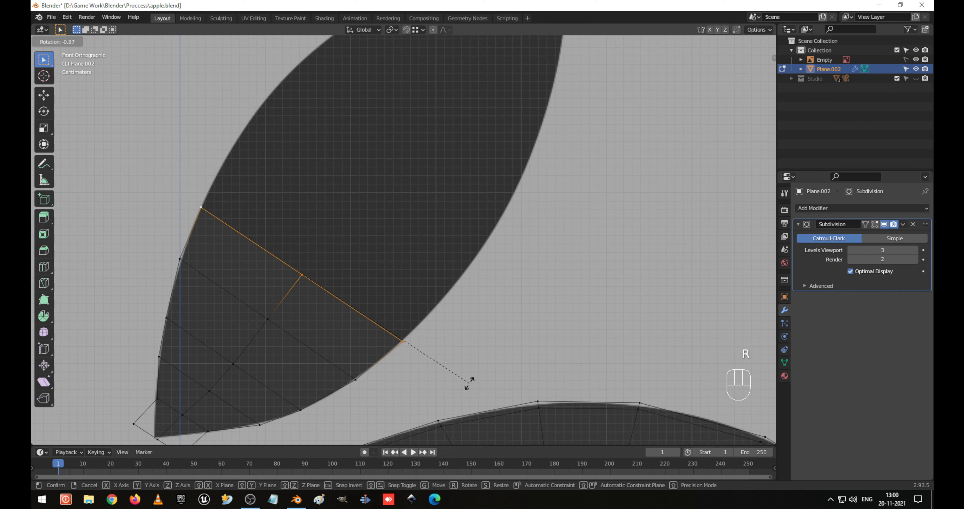
{"action": "left_click", "coordinate": [469, 383]}
{"action": "key", "text": "g"}
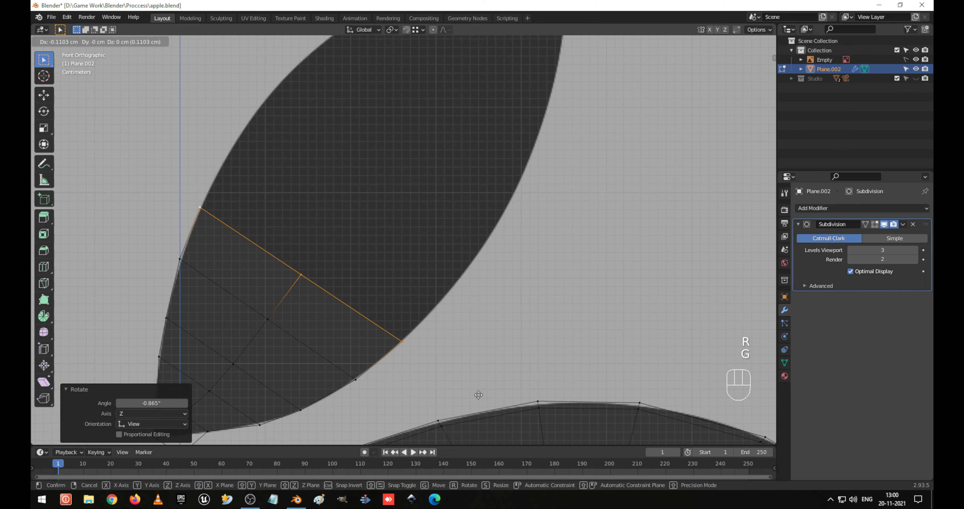
{"action": "left_click", "coordinate": [479, 395]}
Step: Extrude the upper edge about 12.5 cm in X and 17.1 cm in Z, and scale it to about 1.03
{"action": "key", "text": "e"}
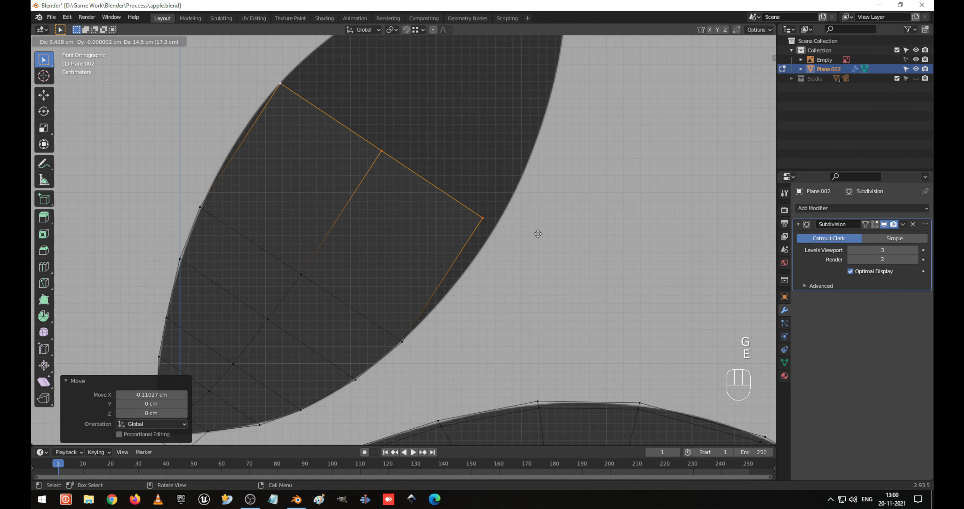
{"action": "left_click", "coordinate": [561, 218]}
{"action": "key", "text": "s"}
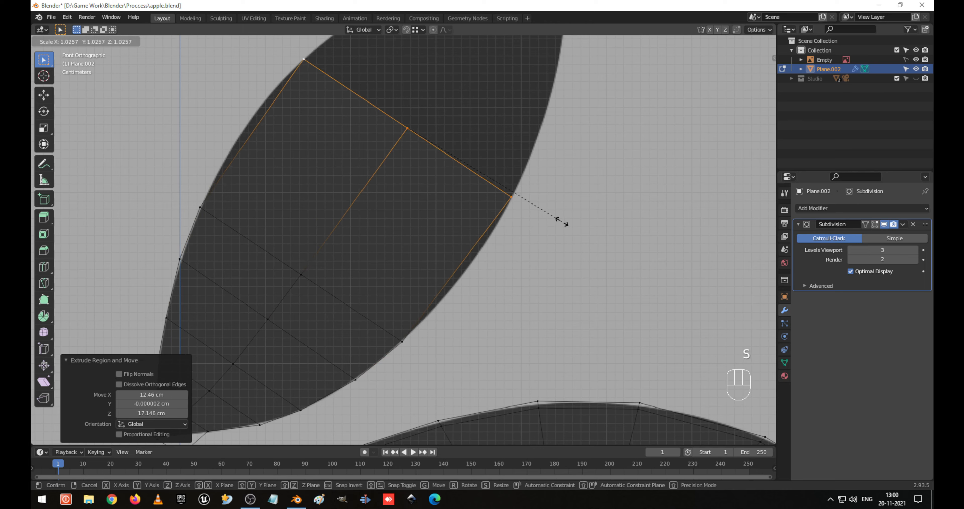
{"action": "left_click", "coordinate": [561, 220]}
Step: Add two evenly spaced loop cuts across the long new section and scale them together to about 1.06
{"action": "key", "text": "ctrl+r"}
{"action": "left_click", "coordinate": [456, 266]}
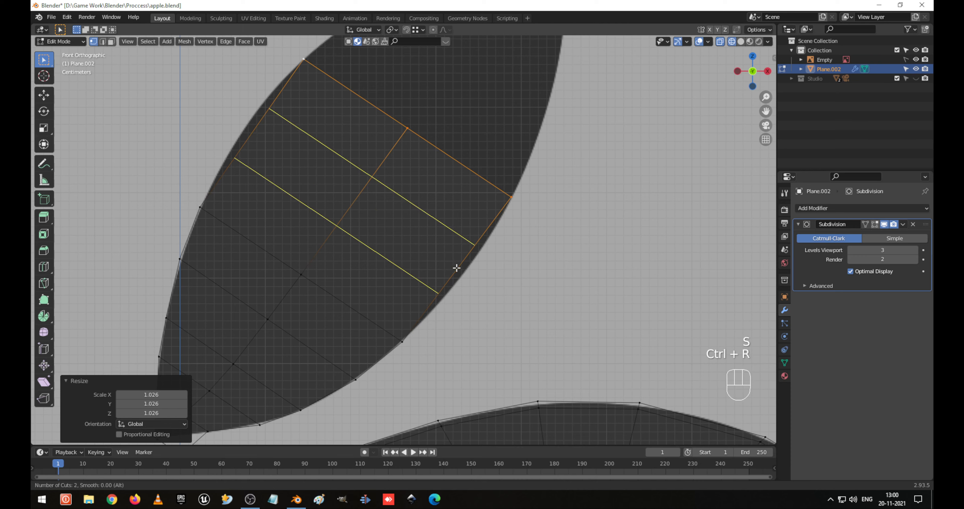
{"action": "left_click", "coordinate": [456, 267]}
{"action": "key", "text": "s"}
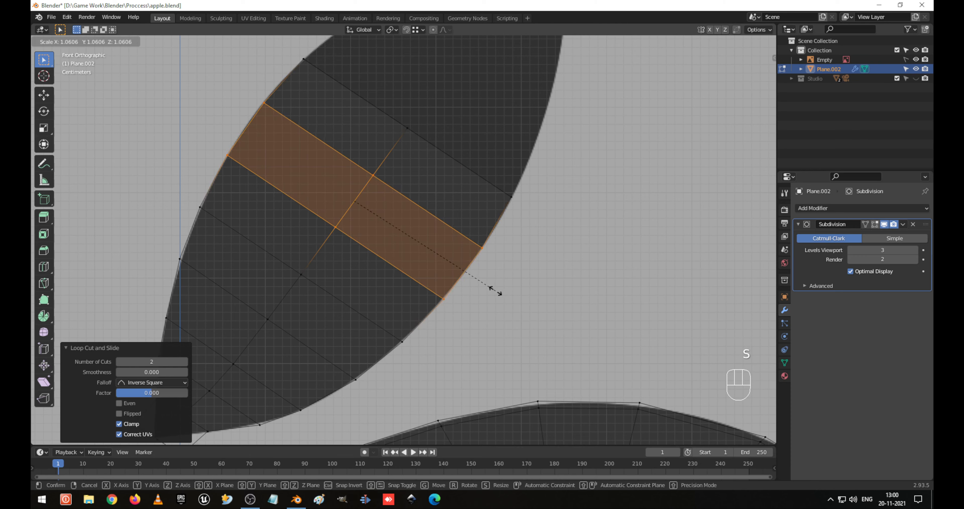
{"action": "left_click", "coordinate": [490, 289]}
Step: Select the open upper edge and extrude it about 7.8 cm in X and 10.4 cm in Z toward the leaf tip
{"action": "scroll", "coordinate": [460, 316], "scroll_direction": "down", "scroll_amount": 3}
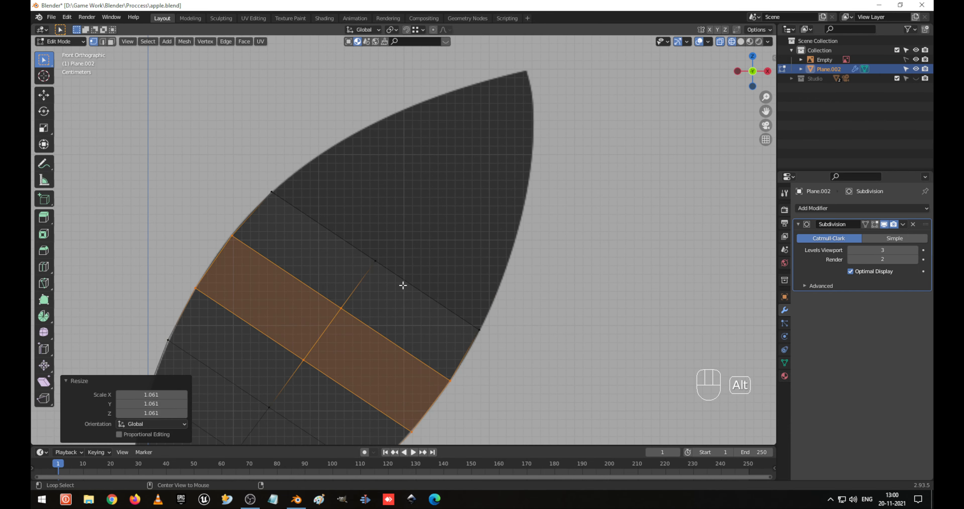
{"action": "left_click", "coordinate": [420, 289], "text": "alt"}
{"action": "key", "text": "e"}
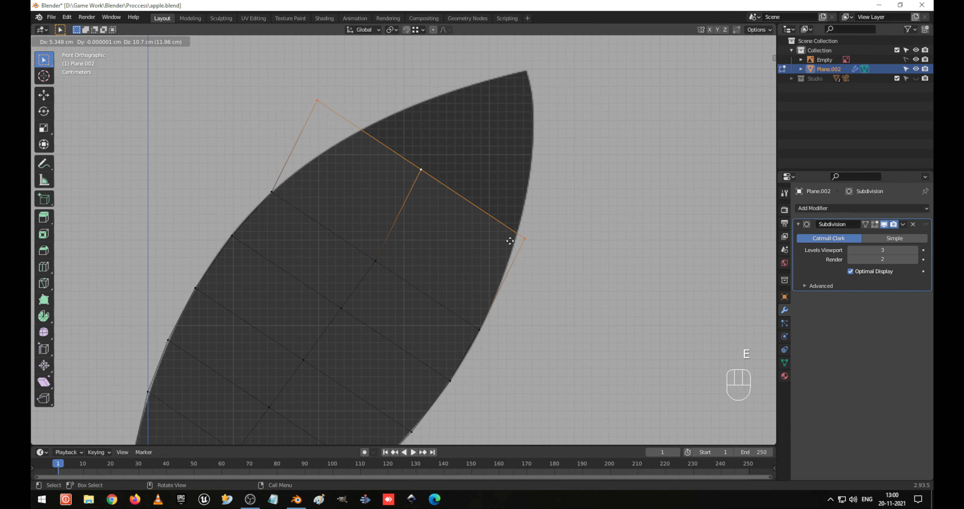
{"action": "left_click", "coordinate": [532, 243]}
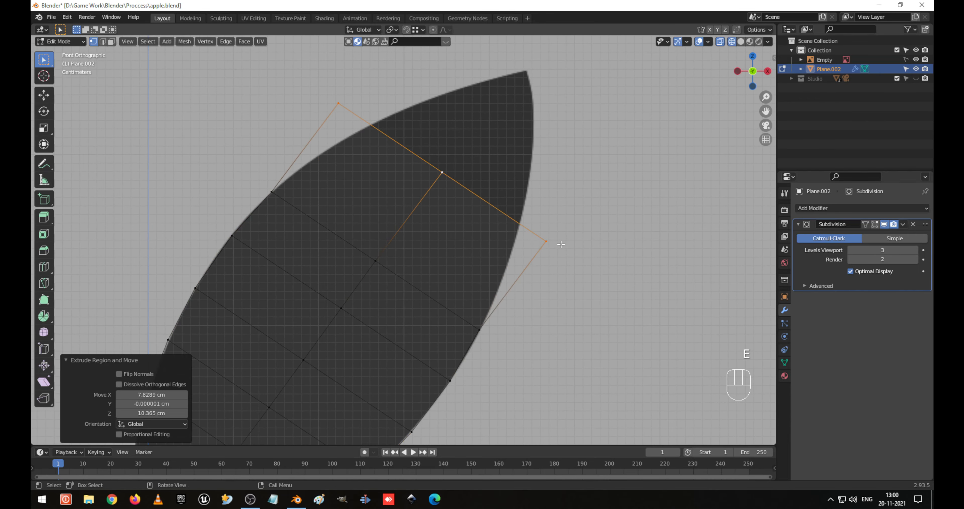
Step: Fit the extruded edge to the outline by rotating it about 0.7°, scaling to about 0.75 and moving about 0.5 cm in X
{"action": "key", "text": "r"}
{"action": "left_click", "coordinate": [571, 246]}
{"action": "key", "text": "s"}
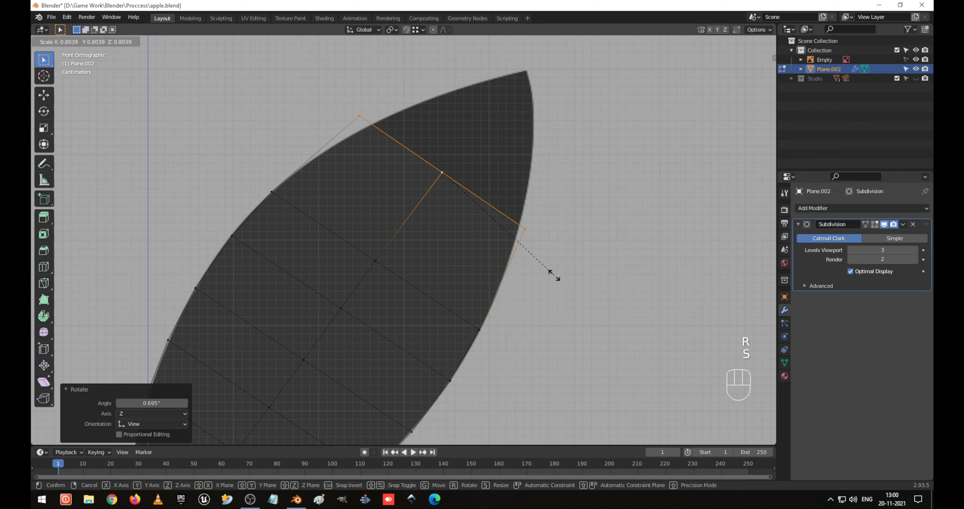
{"action": "left_click", "coordinate": [546, 268]}
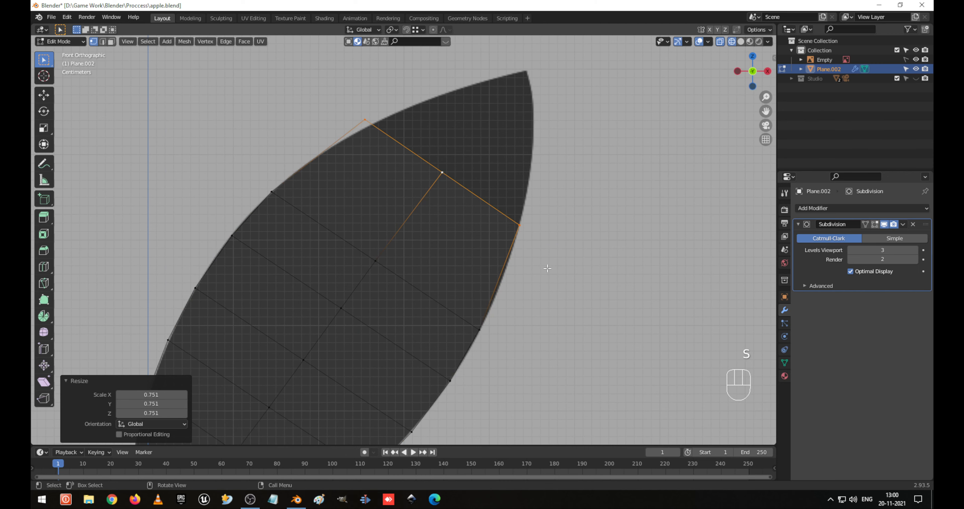
{"action": "key", "text": "g"}
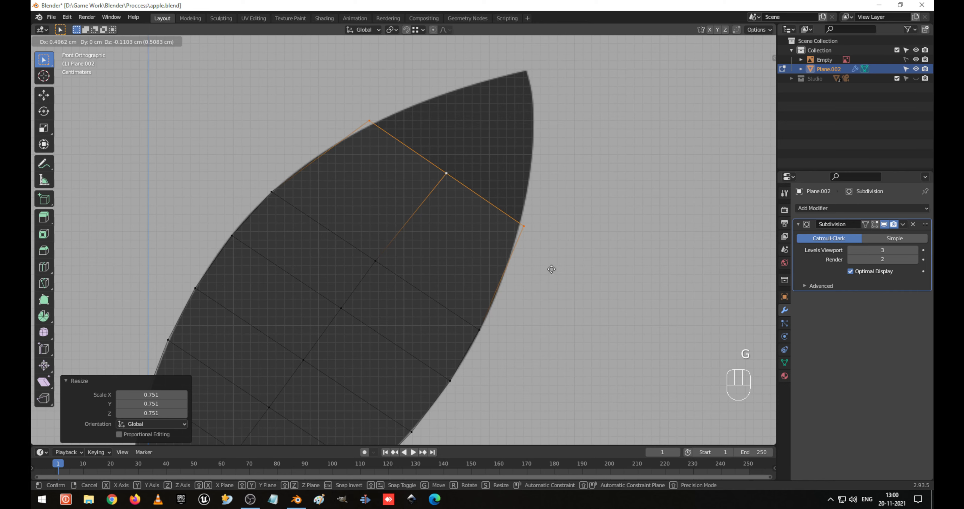
{"action": "left_click", "coordinate": [588, 254]}
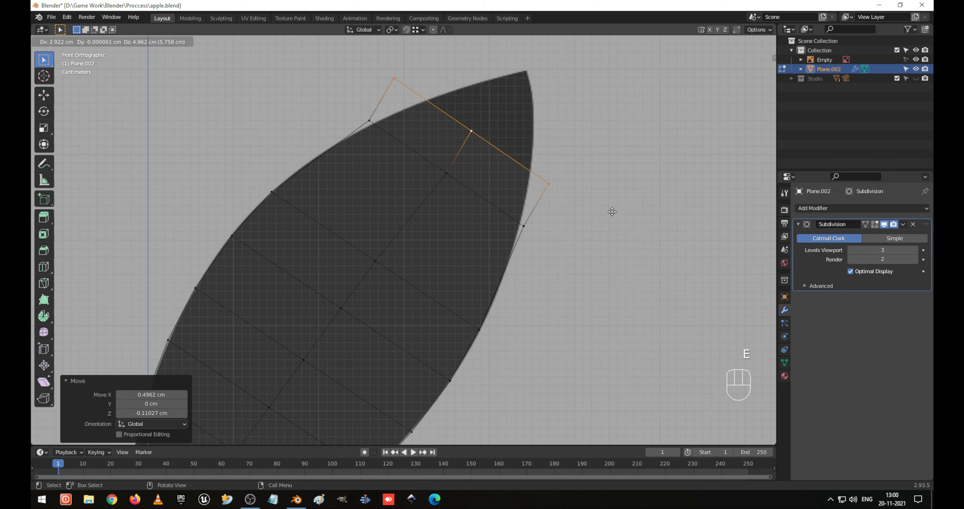
Step: Extrude the open edge about 5.3 cm in X and 6.2 cm in Z, rotate it about 1.4° and scale it to about 0.53
{"action": "left_click", "coordinate": [632, 201]}
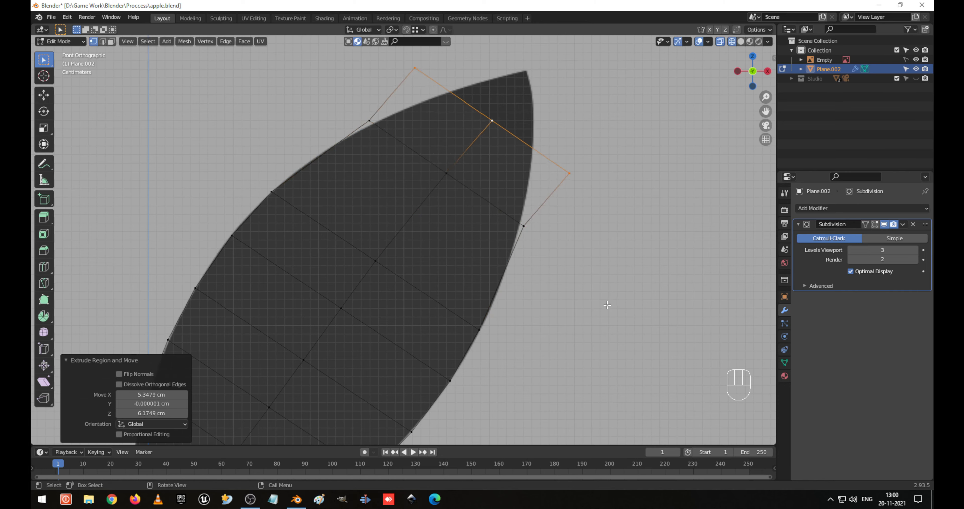
{"action": "key", "text": "r"}
{"action": "left_click", "coordinate": [652, 253]}
{"action": "key", "text": "s"}
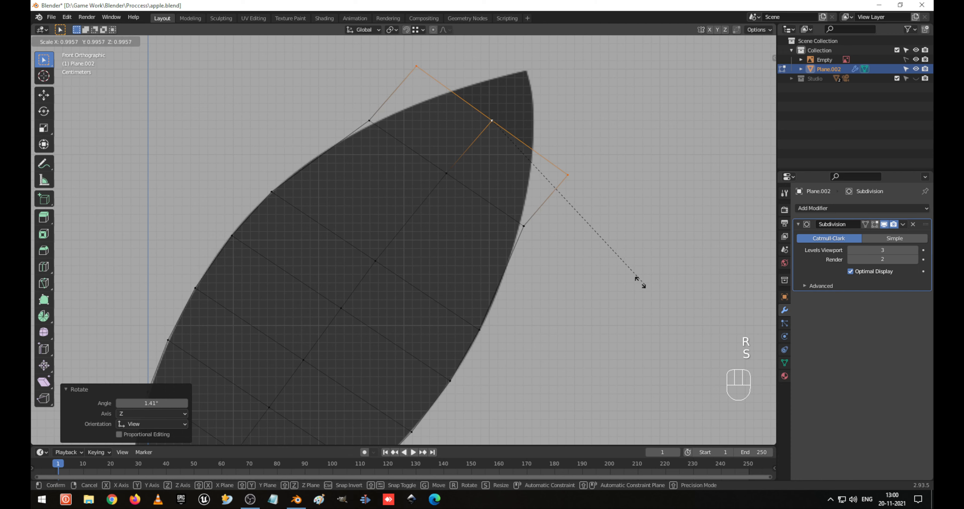
{"action": "left_click", "coordinate": [569, 221]}
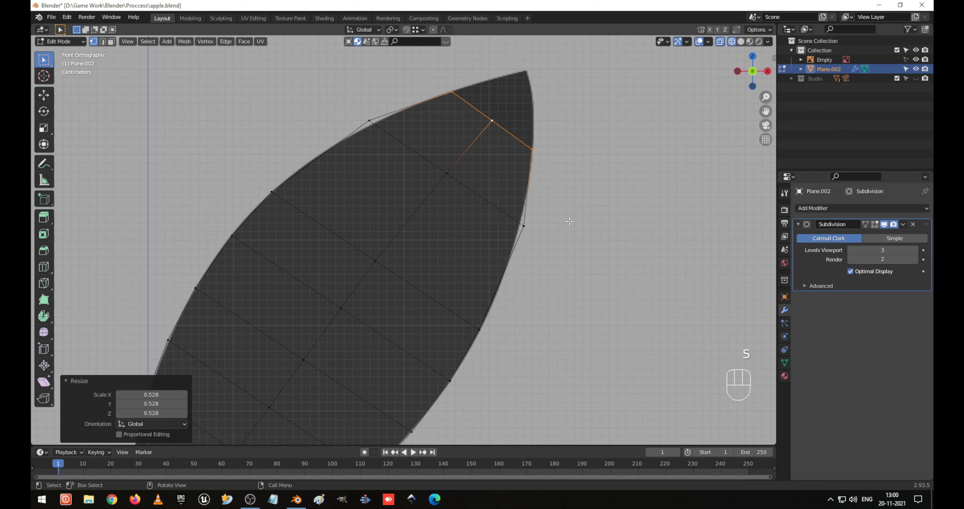
Step: Scale the edge loop just below the newest section to about 0.95 so its ends meet the leaf outline
{"action": "left_click", "coordinate": [512, 217], "text": "alt"}
{"action": "key", "text": "s"}
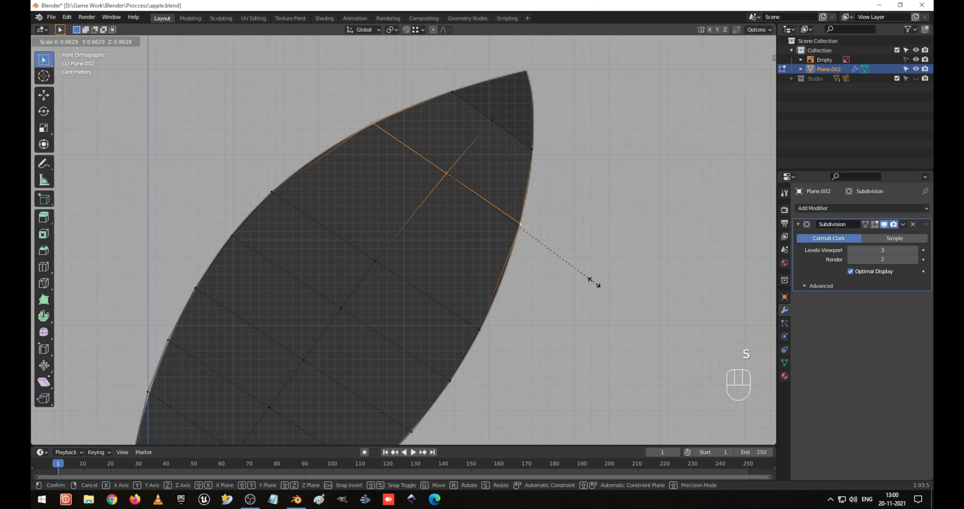
{"action": "left_click", "coordinate": [592, 282]}
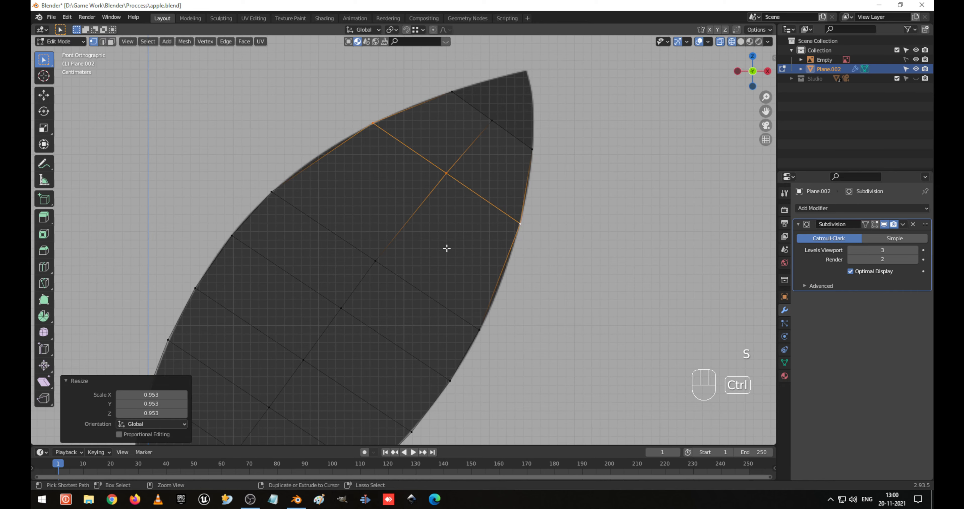
Step: Add one centred loop cut across the section below that loop and scale it to about 1.04
{"action": "key", "text": "ctrl+r"}
{"action": "left_click", "coordinate": [420, 226]}
{"action": "right_click", "coordinate": [420, 226]}
{"action": "key", "text": "s"}
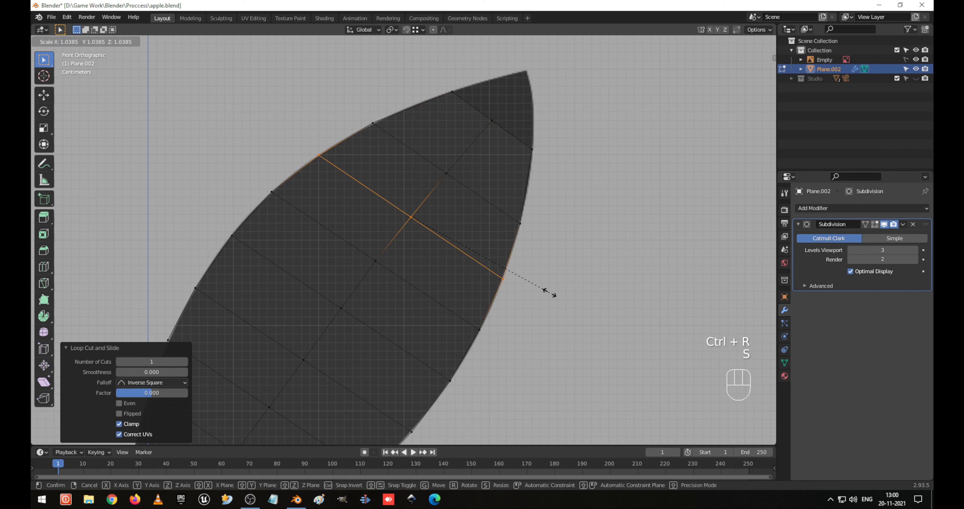
{"action": "left_click", "coordinate": [547, 292]}
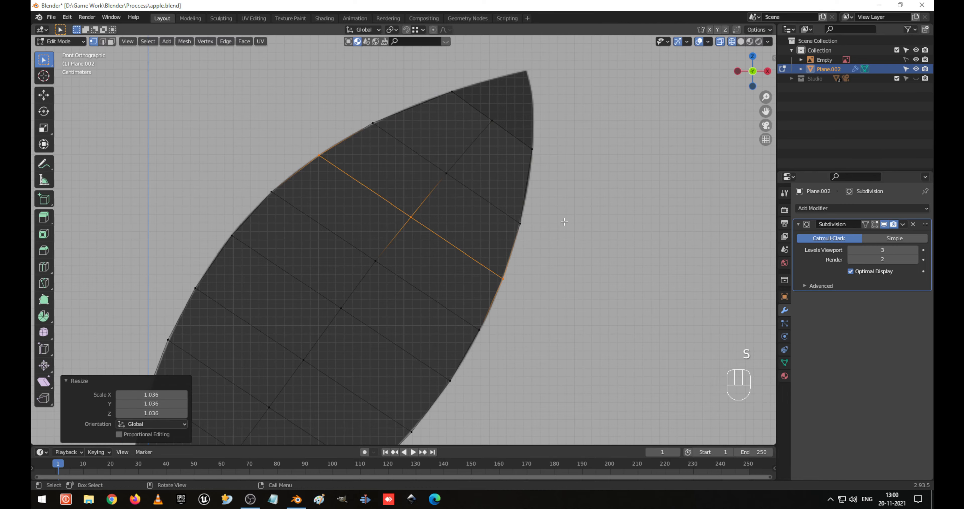
Step: Select the uppermost open edge and extrude it about 4.0 cm in X and 5.7 cm in Z to the leaf tip
{"action": "middle_click_drag", "start_coordinate": [564, 217], "coordinate": [543, 322], "text": "shift"}
{"action": "left_click", "coordinate": [488, 235], "text": "alt"}
{"action": "middle_click_drag", "start_coordinate": [552, 256], "coordinate": [498, 310], "text": "shift"}
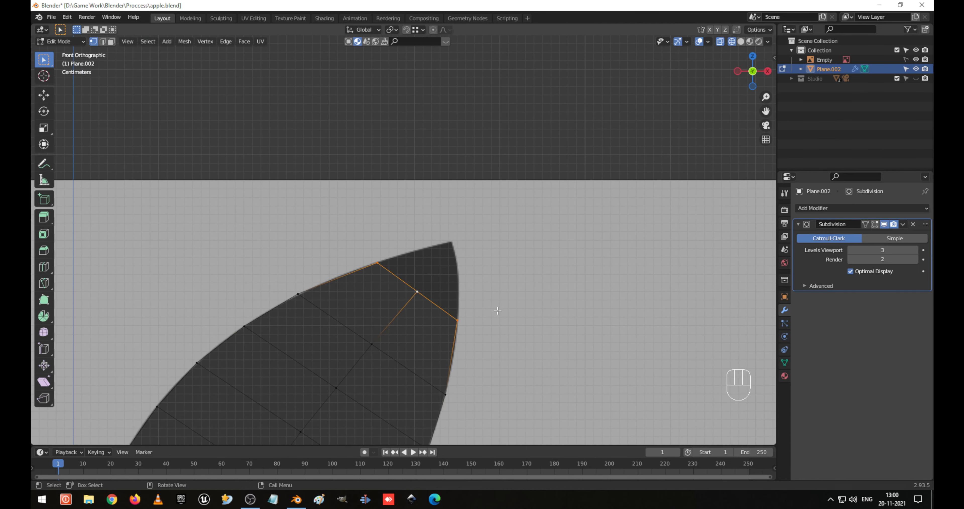
{"action": "key", "text": "e"}
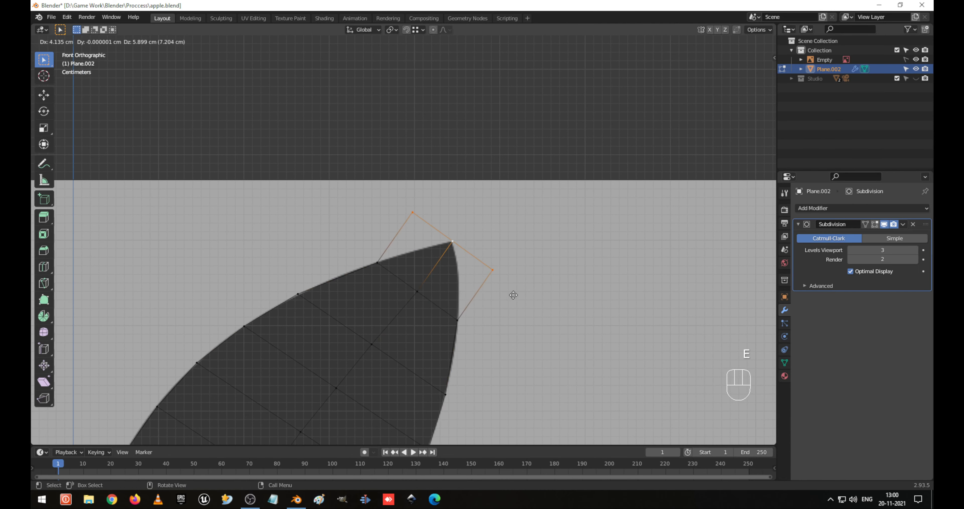
{"action": "left_click", "coordinate": [511, 298]}
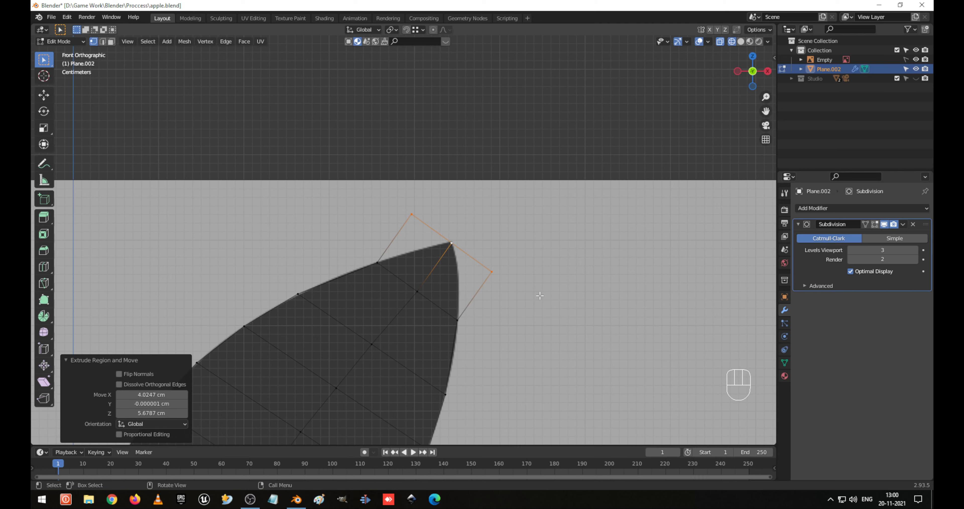
Step: Rotate the tip edge about 4.8° and nudge it about 0.1 cm in Z onto the reference tip
{"action": "key", "text": "r"}
{"action": "left_click", "coordinate": [542, 308]}
{"action": "key", "text": "s"}
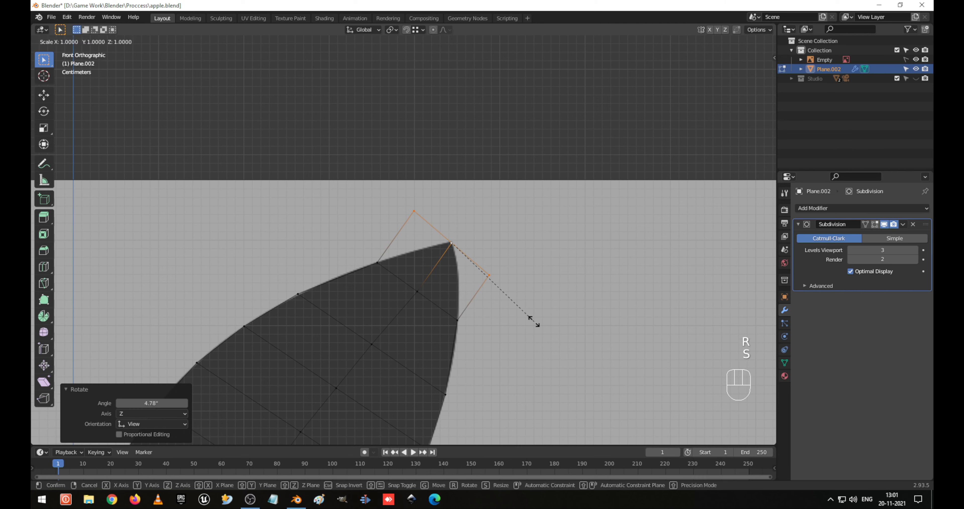
{"action": "right_click", "coordinate": [534, 321]}
{"action": "key", "text": "g"}
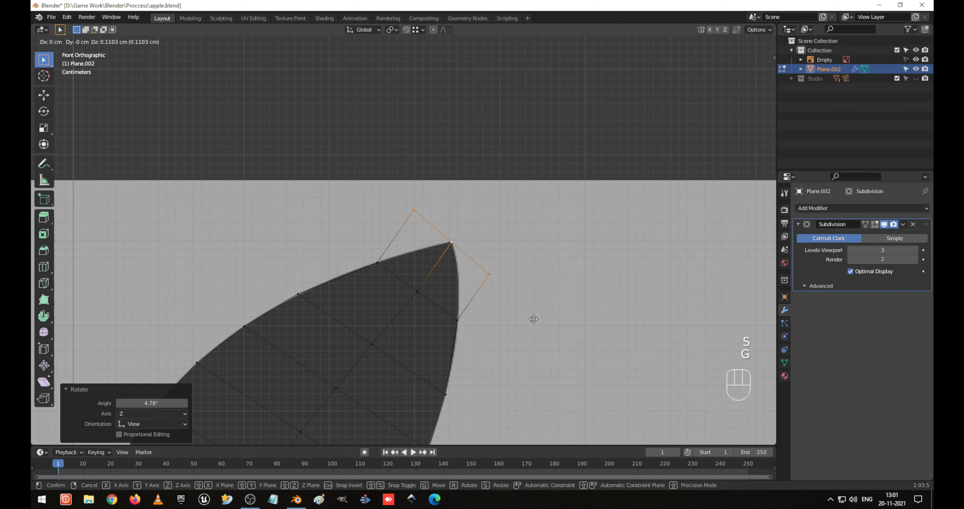
{"action": "left_click", "coordinate": [533, 319]}
Step: Move the tip edge's two outer vertices onto the leaf outline, shifting the upper one about -0.2 cm in X and -4.8 cm in Z
{"action": "left_click", "coordinate": [489, 269]}
{"action": "key", "text": "g"}
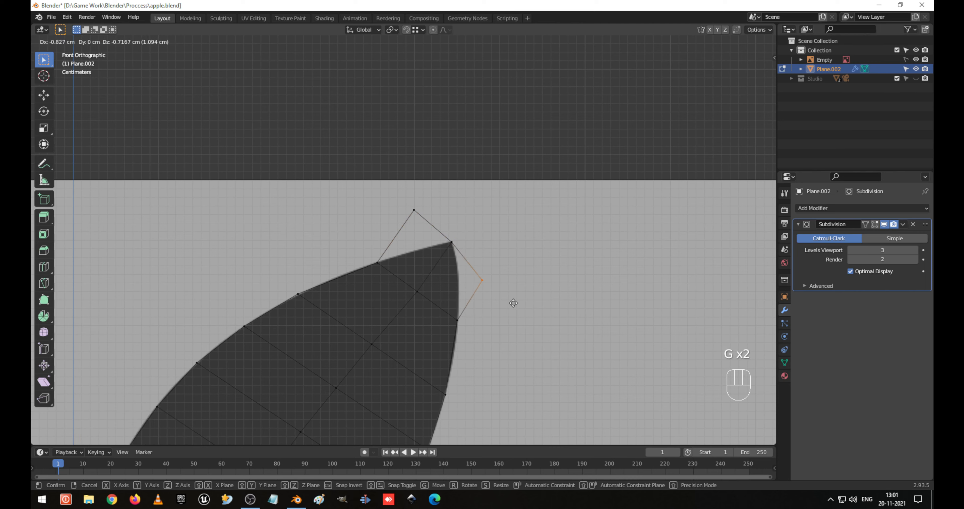
{"action": "left_click", "coordinate": [493, 309]}
{"action": "left_click", "coordinate": [382, 193]}
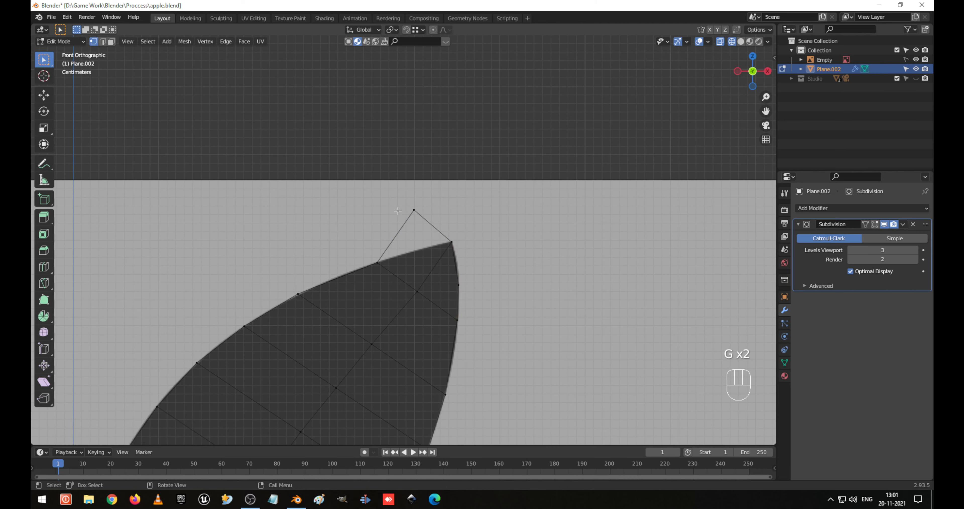
{"action": "left_click_drag", "start_coordinate": [398, 211], "coordinate": [429, 235]}
{"action": "left_click_drag", "start_coordinate": [410, 197], "coordinate": [418, 216]}
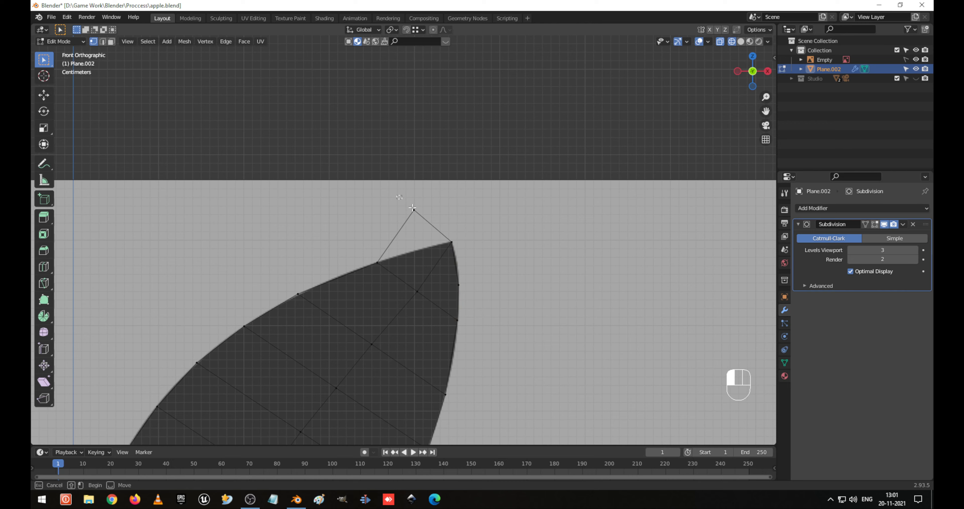
{"action": "key", "text": "g"}
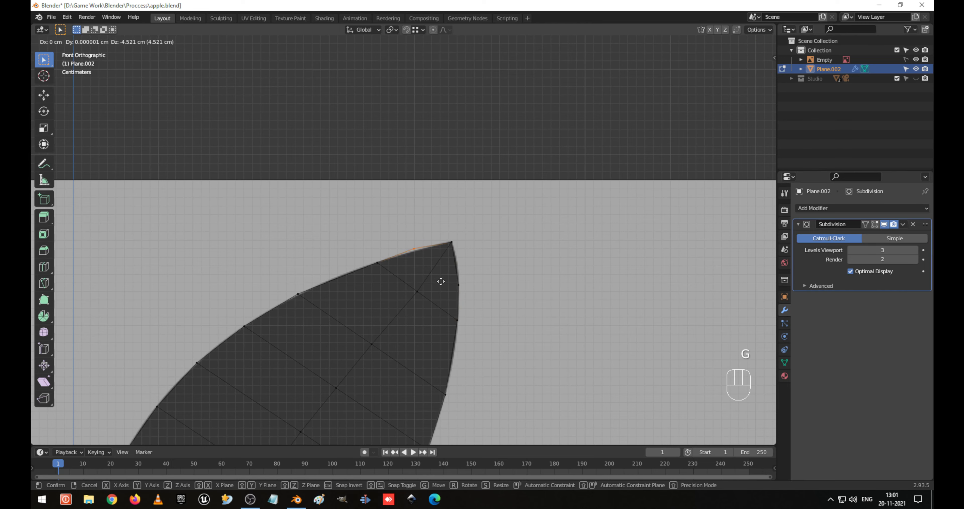
{"action": "left_click", "coordinate": [438, 283]}
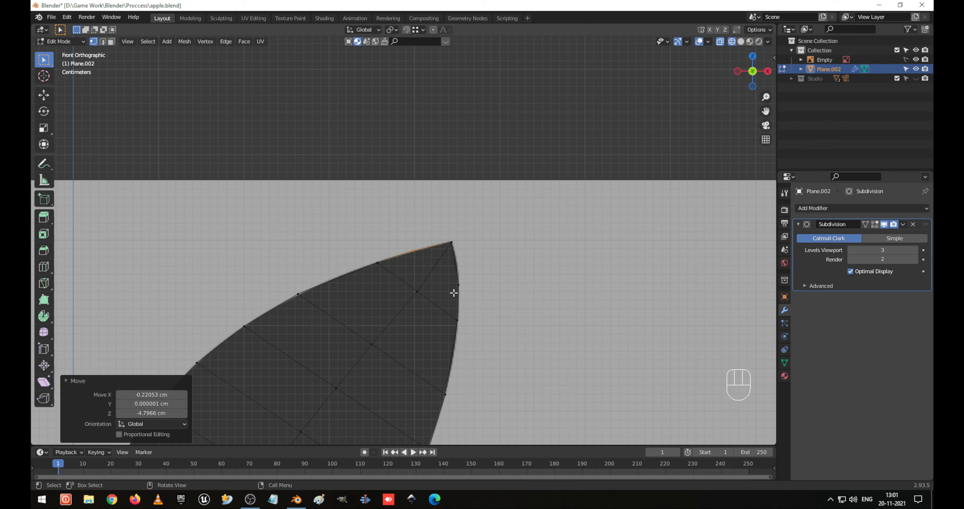
Step: Leave Edit Mode, switch to solid shading and inspect how the smoothed leaf tip fits the reference
{"action": "scroll", "coordinate": [453, 290], "scroll_direction": "down", "scroll_amount": 6}
{"action": "key", "text": "Tab"}
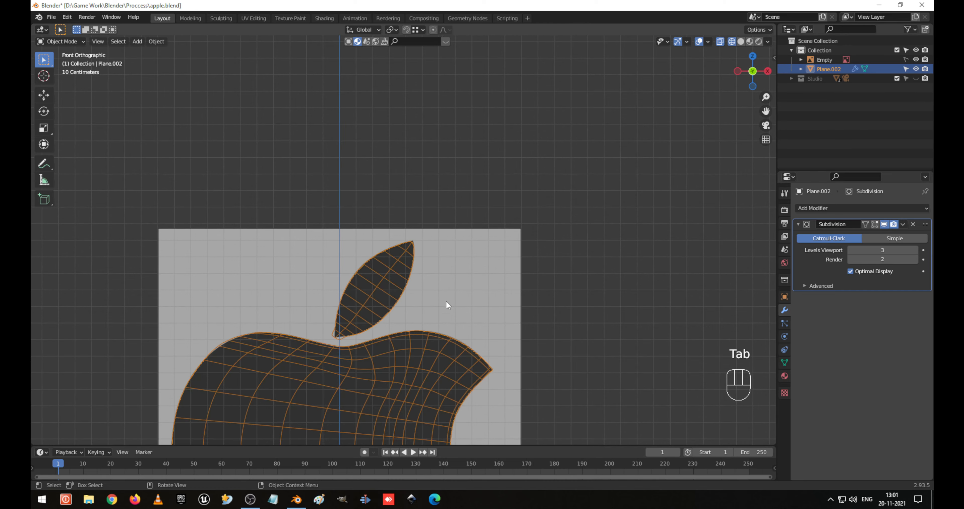
{"action": "scroll", "coordinate": [417, 317], "scroll_direction": "up", "scroll_amount": 1}
{"action": "middle_click_drag", "start_coordinate": [407, 310], "coordinate": [489, 166], "text": "shift"}
{"action": "key", "text": "shift+z"}
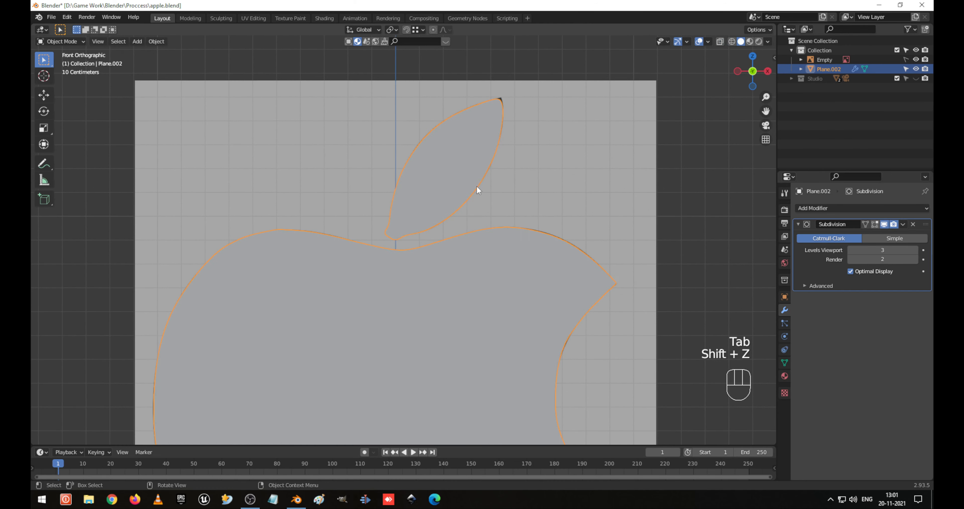
{"action": "middle_click_drag", "start_coordinate": [460, 198], "coordinate": [424, 251], "text": "shift"}
{"action": "scroll", "coordinate": [493, 241], "scroll_direction": "up", "scroll_amount": 8}
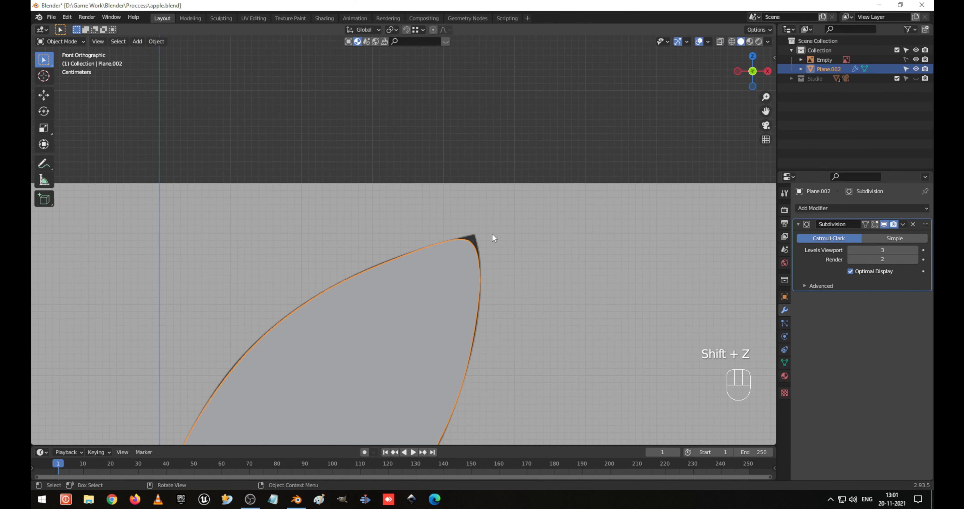
Step: Try adding one loop cut across the tip section in Edit Mode and edge-slide it about 0.9 toward the tip
{"action": "key", "text": "Tab"}
{"action": "mouse_move", "coordinate": [483, 282]}
{"action": "middle_mouse_down", "text": "shift"}
{"action": "mouse_move", "coordinate": [519, 282]}
{"action": "mouse_move", "coordinate": [477, 297]}
{"action": "middle_mouse_up", "text": "shift"}
{"action": "key", "text": "ctrl+r"}
{"action": "left_click", "coordinate": [473, 301]}
{"action": "right_click", "coordinate": [473, 301]}
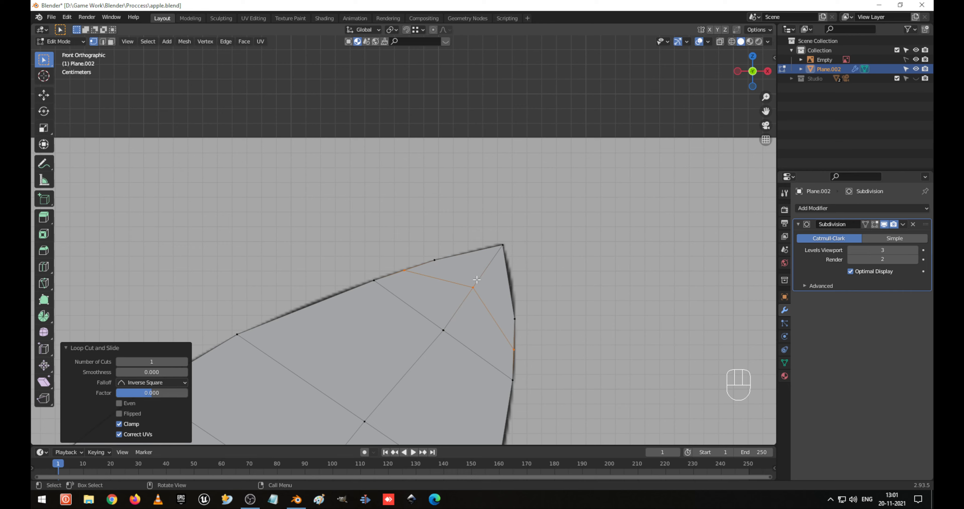
{"action": "key", "text": "g"}
{"action": "key", "text": "g"}
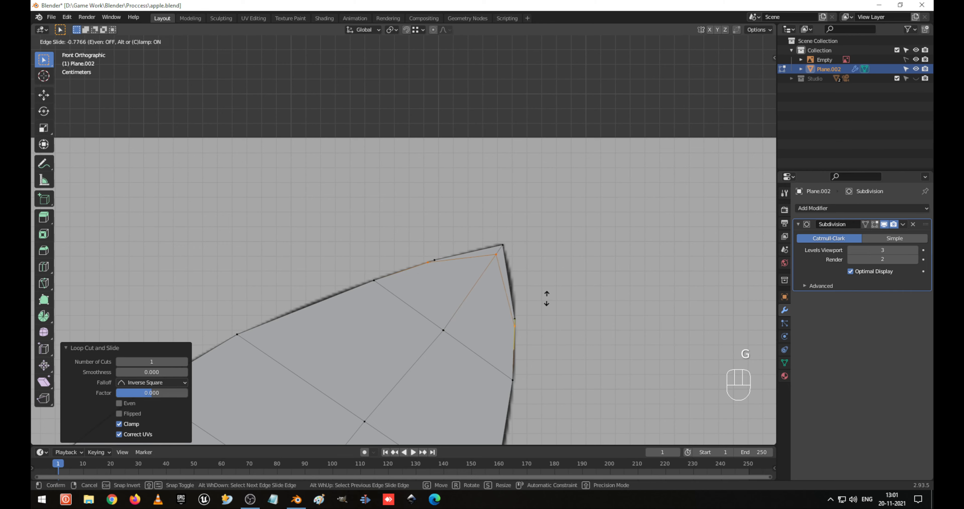
{"action": "left_click", "coordinate": [548, 294]}
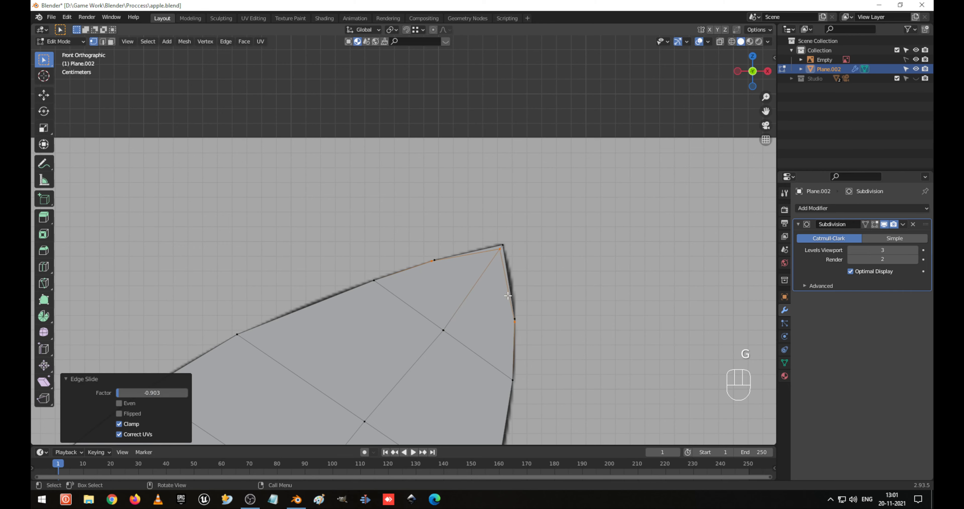
Step: Preview the rounded tip in Object Mode, and undo the edge slide and the loop cut across the tip section
{"action": "key", "text": "Tab"}
{"action": "key", "text": "Tab"}
{"action": "key", "text": "ctrl+z"}
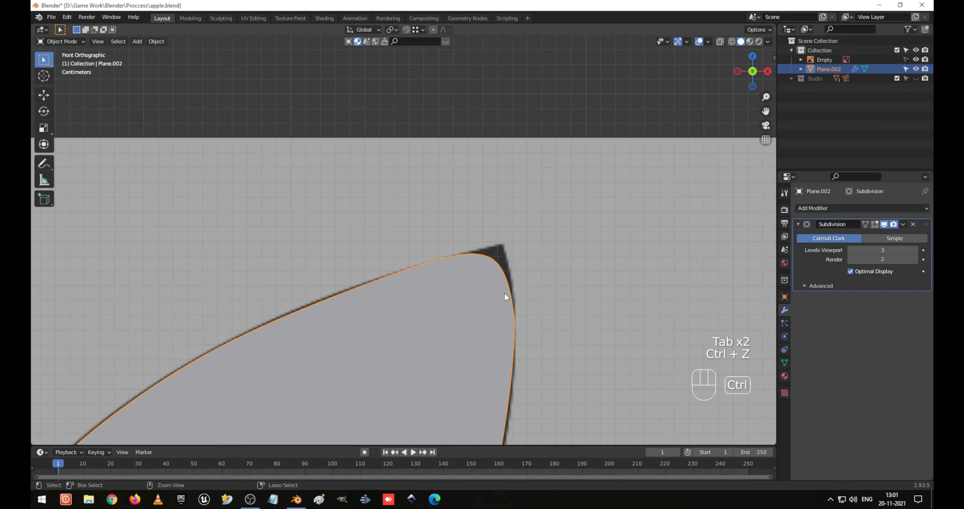
{"action": "key", "text": "ctrl+z"}
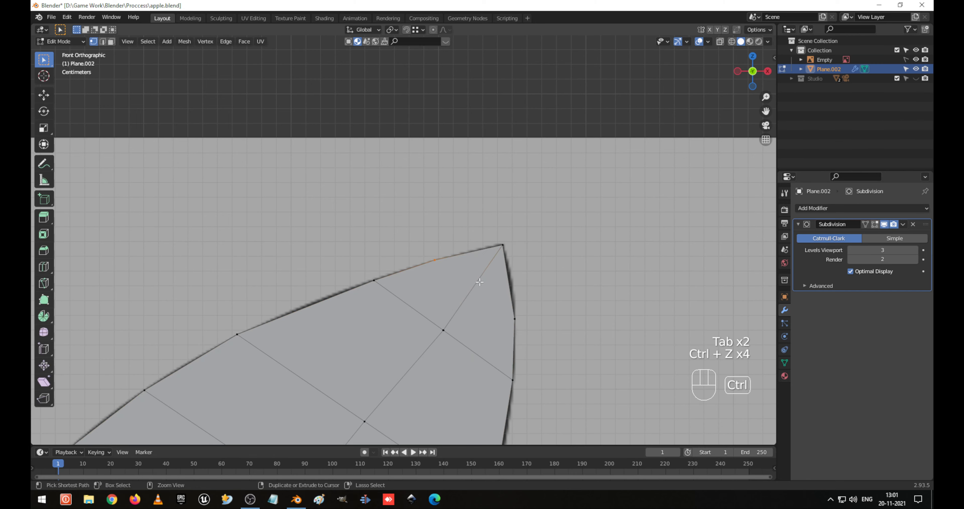
Step: Add a centred lengthwise loop cut in each half of the leaf, on both sides of the midrib
{"action": "key", "text": "ctrl+r"}
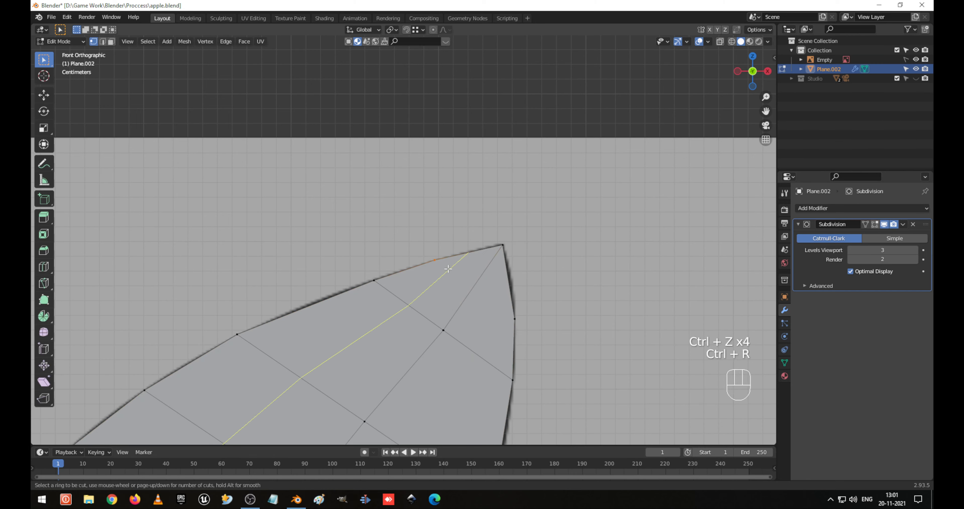
{"action": "left_click", "coordinate": [449, 273]}
{"action": "right_click", "coordinate": [490, 282]}
{"action": "key", "text": "ctrl+r"}
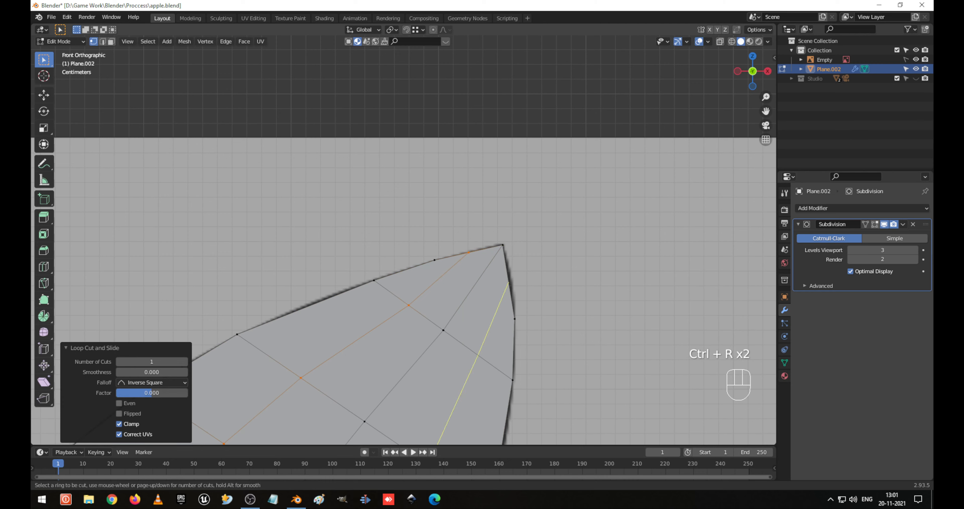
{"action": "left_click", "coordinate": [498, 285]}
{"action": "right_click", "coordinate": [498, 286]}
Step: Select the two new border vertices beside the tip and vertex-slide them toward it by a factor of about 0.89
{"action": "left_click", "coordinate": [468, 251]}
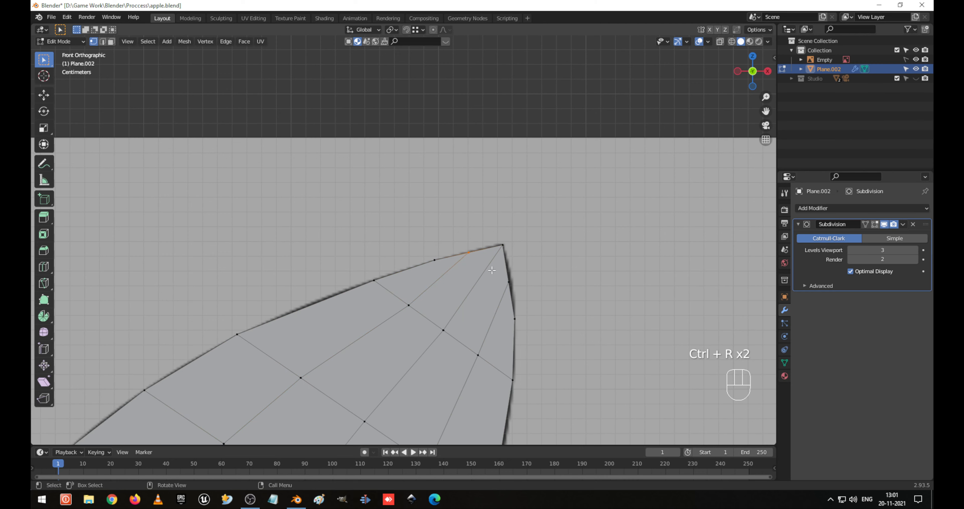
{"action": "left_click", "coordinate": [509, 282], "text": "shift"}
{"action": "key", "text": "g"}
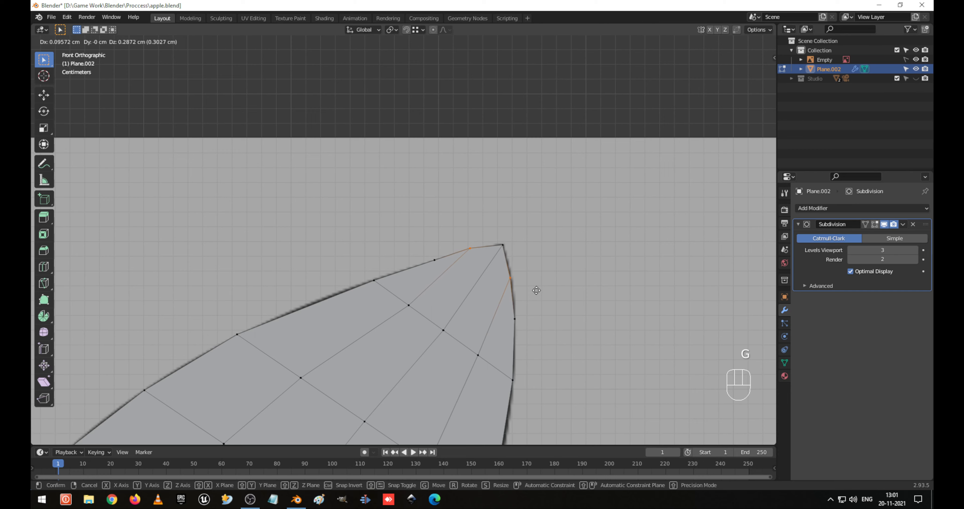
{"action": "right_click", "coordinate": [537, 291]}
{"action": "key", "text": "g"}
{"action": "key", "text": "g"}
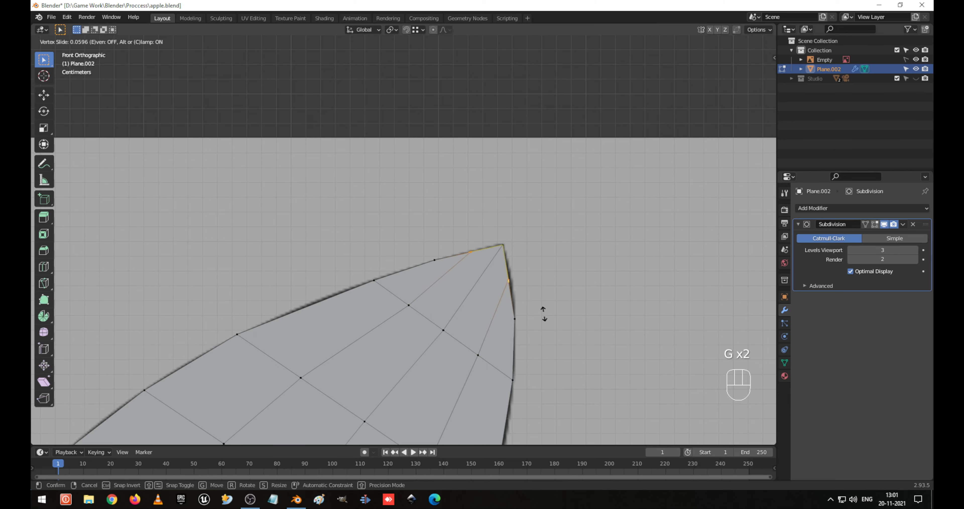
{"action": "left_click", "coordinate": [539, 285]}
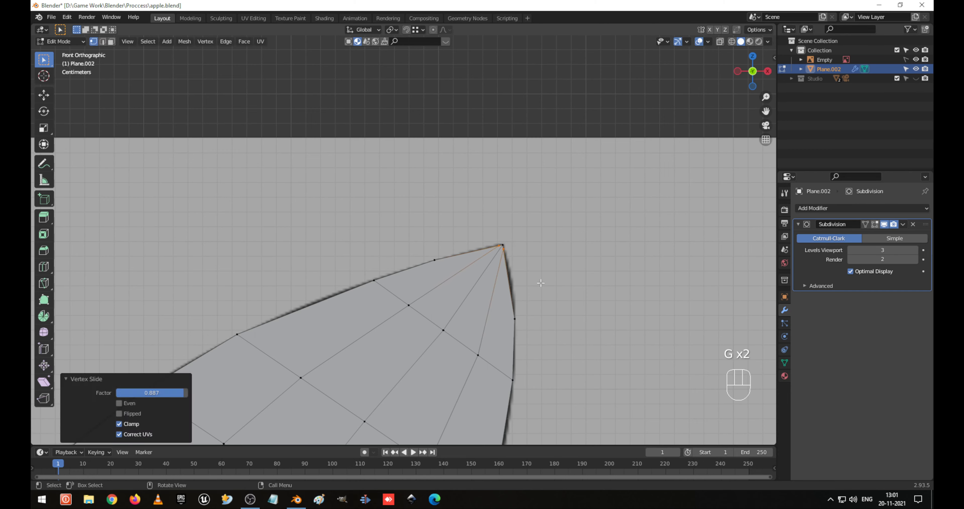
Step: Check the leaf outline in Object Mode, and return to Edit Mode with wireframe shading at the leaf's base
{"action": "key", "text": "Tab"}
{"action": "scroll", "coordinate": [540, 282], "scroll_direction": "down", "scroll_amount": 5}
{"action": "middle_click_drag", "start_coordinate": [508, 300], "coordinate": [529, 173], "text": "shift"}
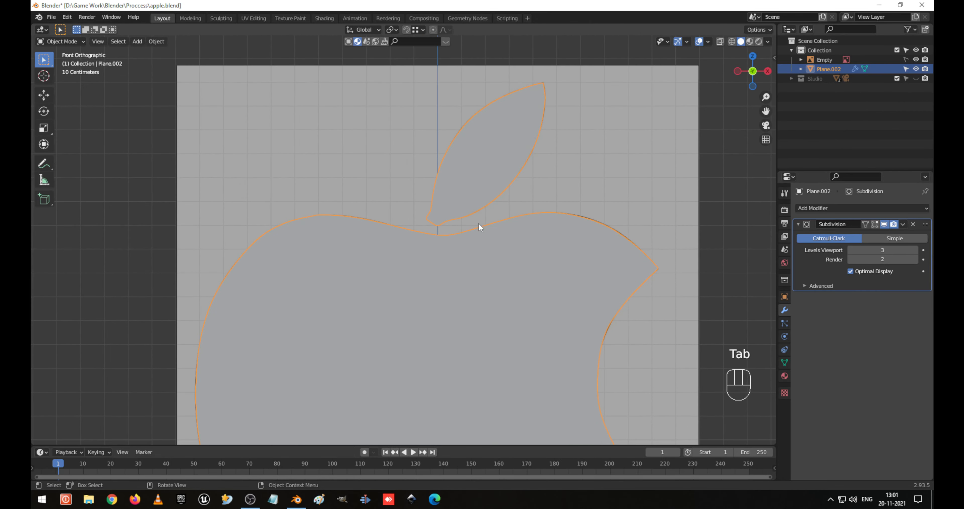
{"action": "scroll", "coordinate": [478, 223], "scroll_direction": "up", "scroll_amount": 5}
{"action": "key", "text": "Tab"}
{"action": "scroll", "coordinate": [542, 187], "scroll_direction": "up", "scroll_amount": 6}
{"action": "middle_click_drag", "start_coordinate": [626, 149], "coordinate": [544, 253], "text": "shift"}
{"action": "key", "text": "shift+z"}
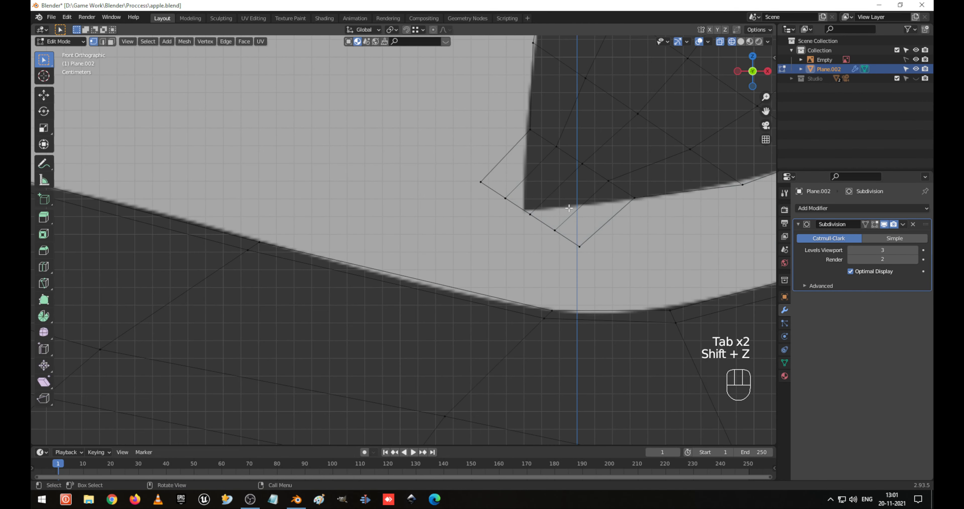
Step: Select the row of five end vertices at the leaf's base and move it about -0.24 cm in X and 0.26 cm in Z onto the reference corner
{"action": "scroll", "coordinate": [584, 213], "scroll_direction": "up", "scroll_amount": 2}
{"action": "middle_click_drag", "start_coordinate": [609, 185], "coordinate": [545, 235], "text": "shift"}
{"action": "left_click_drag", "start_coordinate": [445, 177], "coordinate": [614, 290]}
{"action": "scroll", "coordinate": [577, 273], "scroll_direction": "up", "scroll_amount": 2}
{"action": "middle_click_drag", "start_coordinate": [576, 273], "coordinate": [459, 318], "text": "shift"}
{"action": "scroll", "coordinate": [459, 318], "scroll_direction": "down", "scroll_amount": 2}
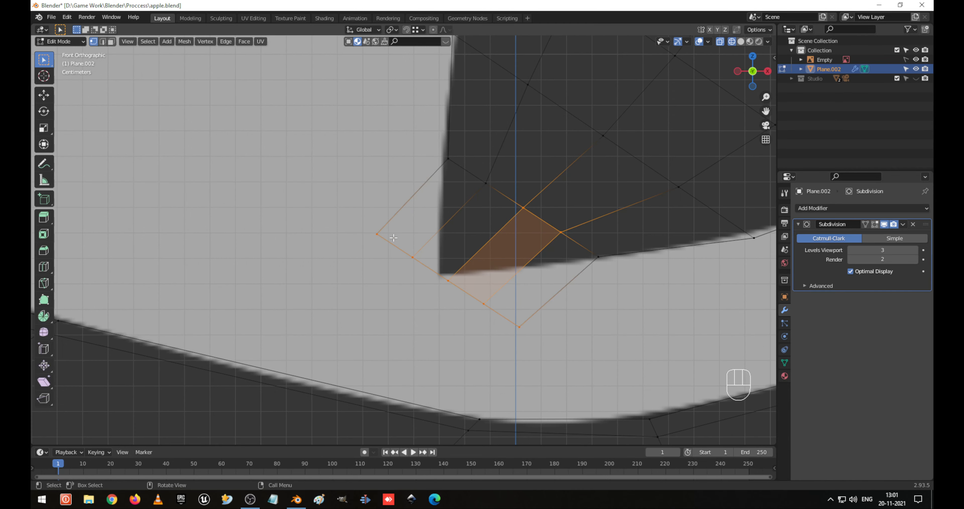
{"action": "left_click", "coordinate": [363, 219]}
{"action": "key", "text": "c"}
{"action": "left_click_drag", "start_coordinate": [410, 257], "coordinate": [527, 338]}
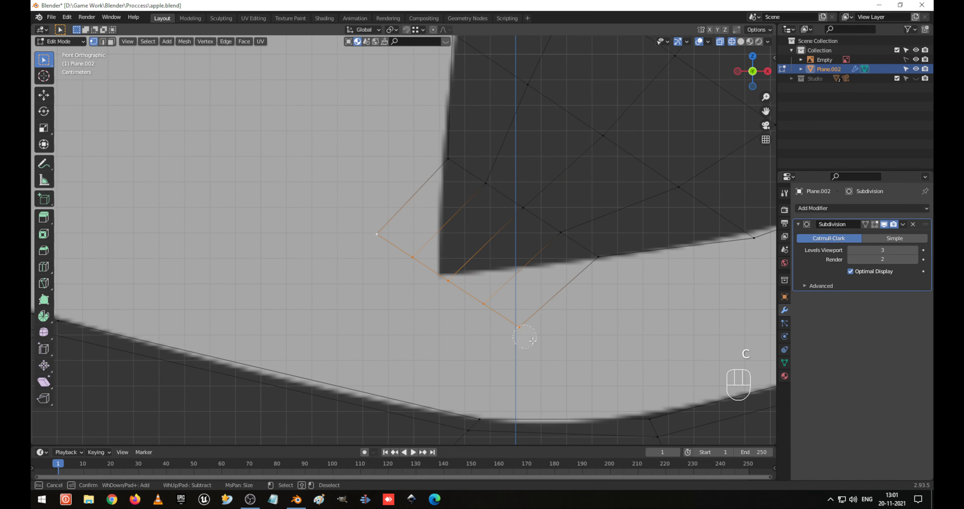
{"action": "right_click", "coordinate": [527, 338]}
{"action": "middle_click_drag", "start_coordinate": [596, 309], "coordinate": [561, 326], "text": "shift"}
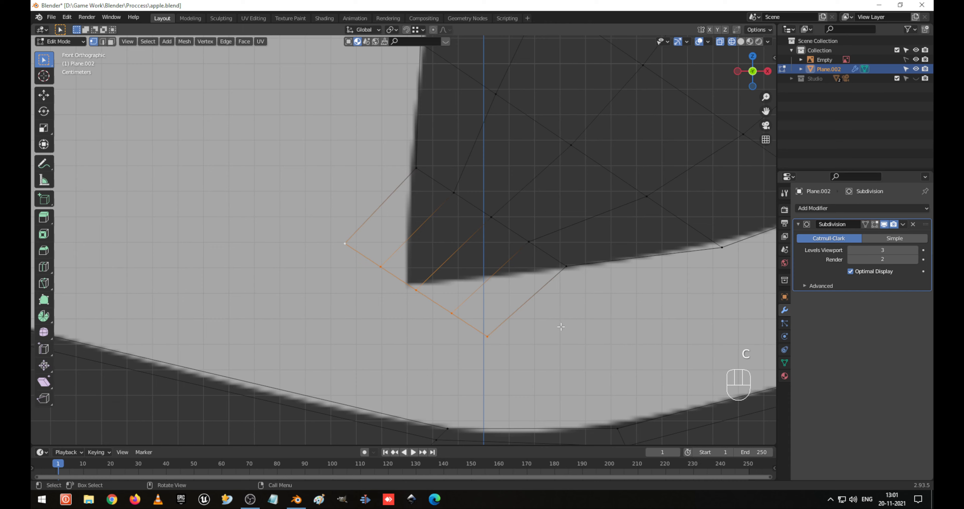
{"action": "key", "text": "g"}
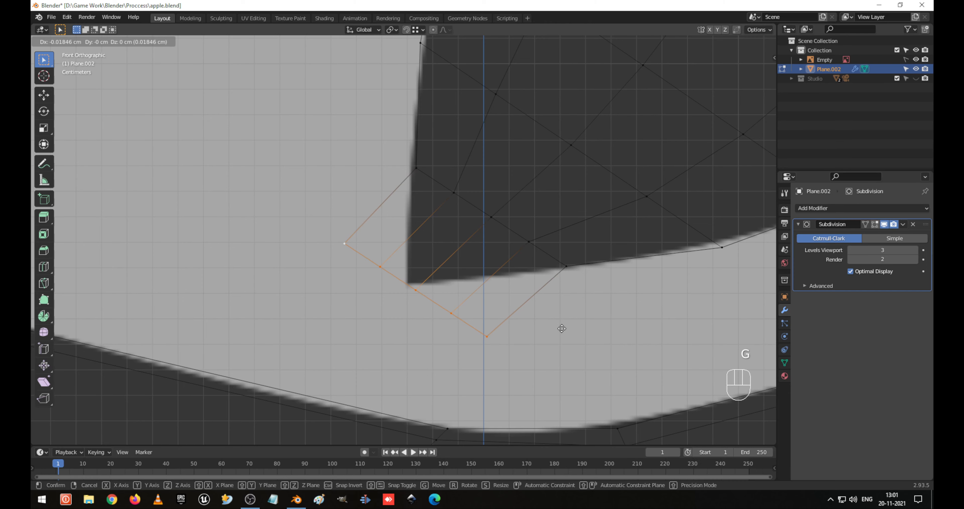
{"action": "left_click", "coordinate": [556, 322]}
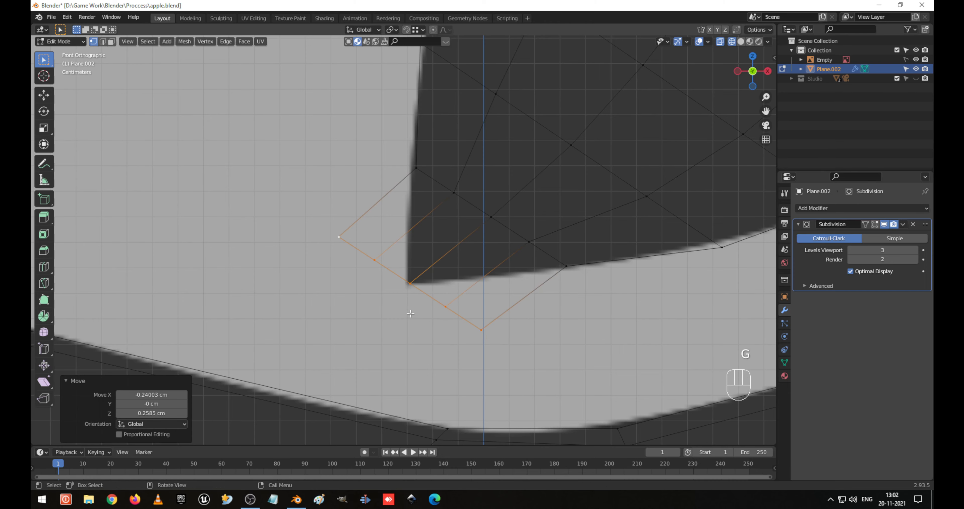
Step: Rotate the end row of vertices at the leaf's base by about 2.26° in the view plane, and deselect it
{"action": "key", "text": "r"}
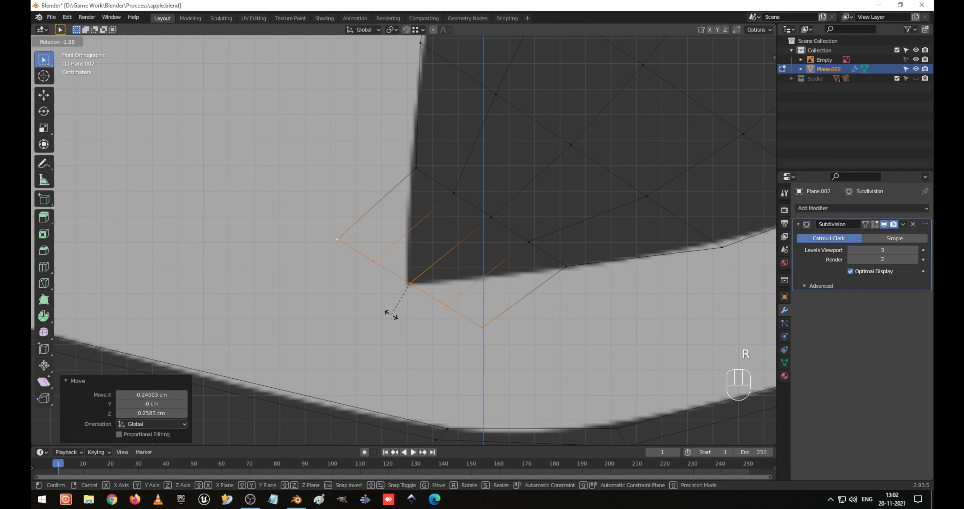
{"action": "left_click", "coordinate": [389, 312]}
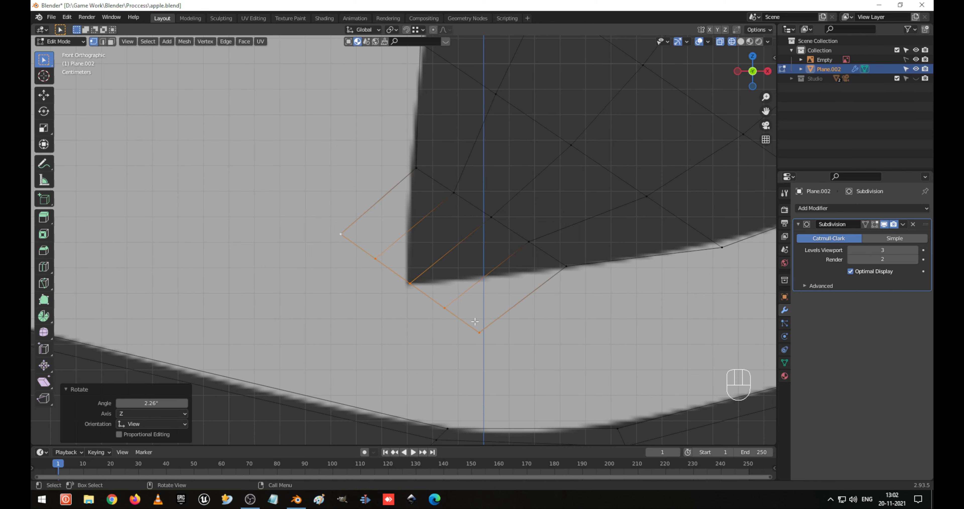
{"action": "left_click", "coordinate": [470, 308]}
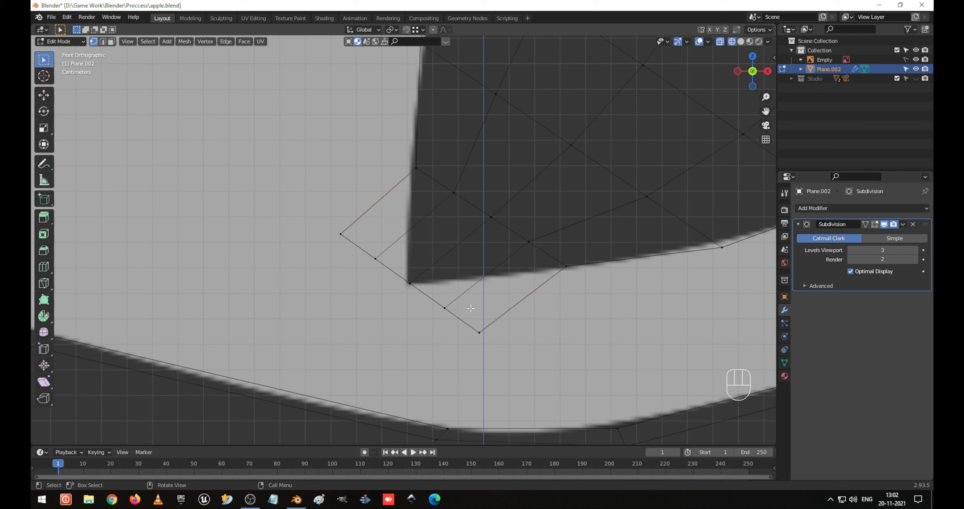
Step: Move the two outermost vertices of the base's end row onto the reference leaf's edges on either side of the corner
{"action": "left_click", "coordinate": [480, 332]}
{"action": "key", "text": "g"}
{"action": "left_click", "coordinate": [522, 299]}
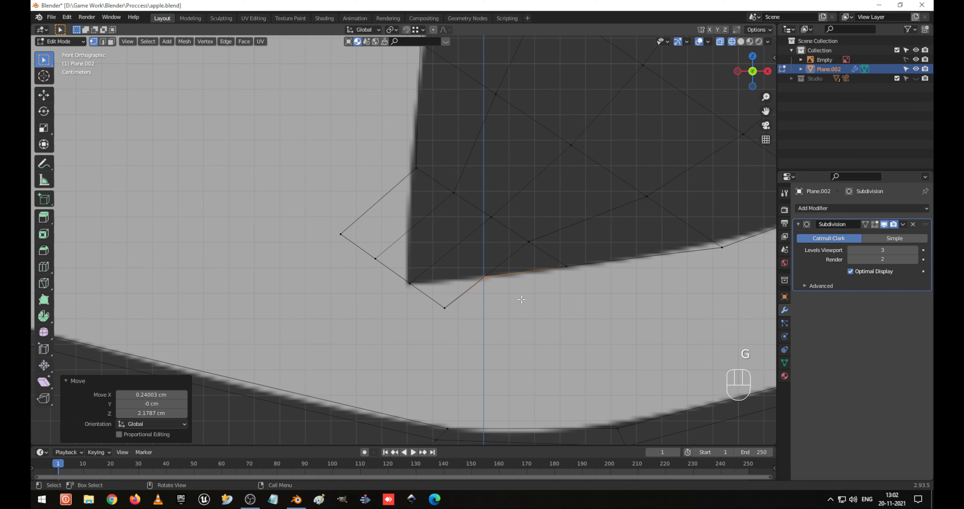
{"action": "left_click", "coordinate": [376, 261]}
{"action": "left_click", "coordinate": [341, 232]}
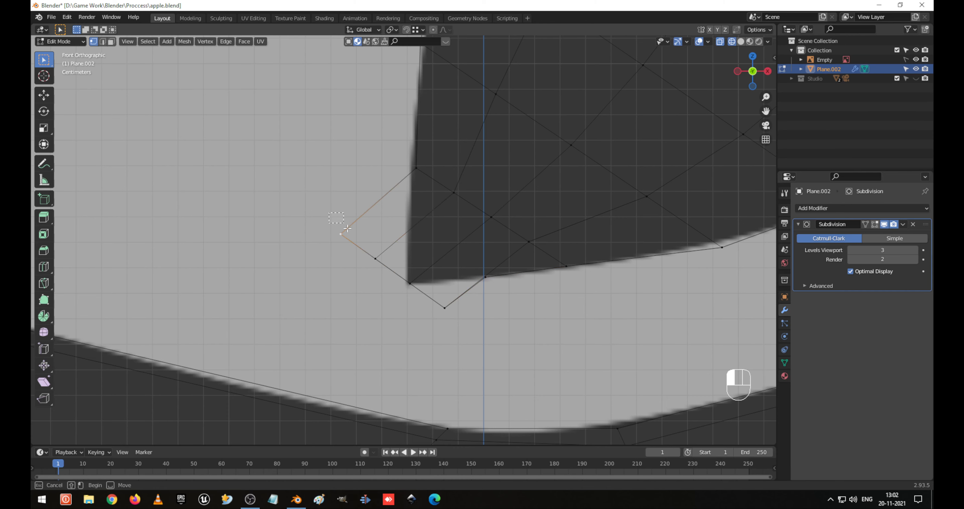
{"action": "key", "text": "g"}
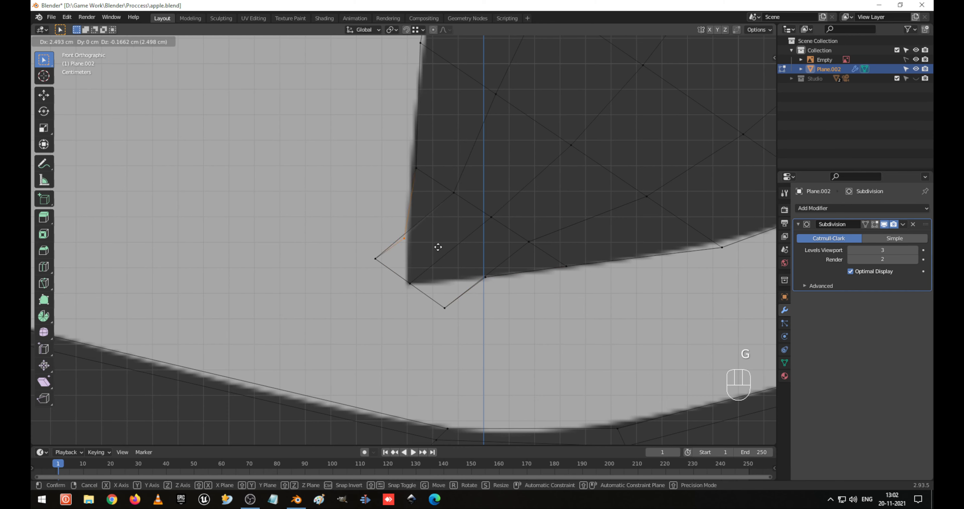
{"action": "left_click", "coordinate": [441, 247]}
Step: Pull the middle vertex of the base and its two neighbours tightly into the reference leaf's corner to form a sharp point
{"action": "left_click", "coordinate": [408, 282]}
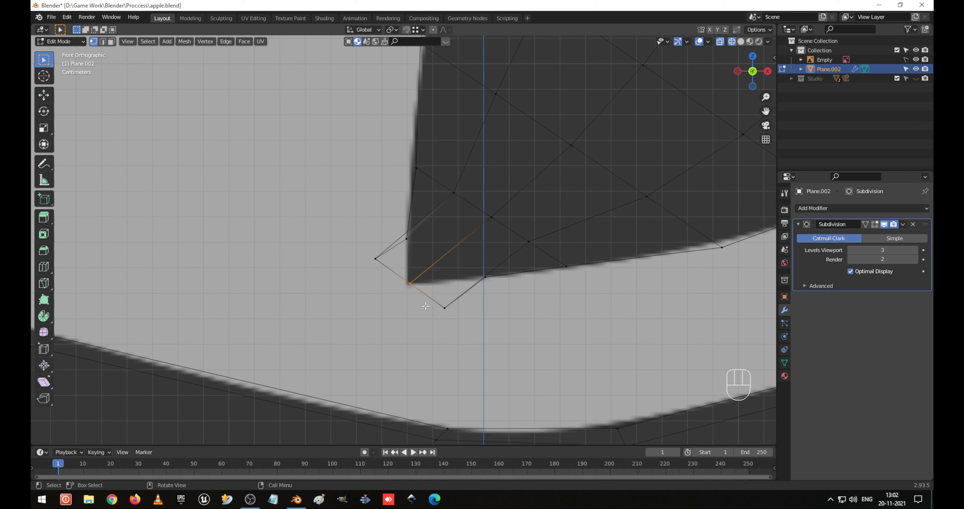
{"action": "key", "text": "g"}
{"action": "left_click", "coordinate": [424, 306]}
{"action": "left_click", "coordinate": [444, 307]}
{"action": "key", "text": "g"}
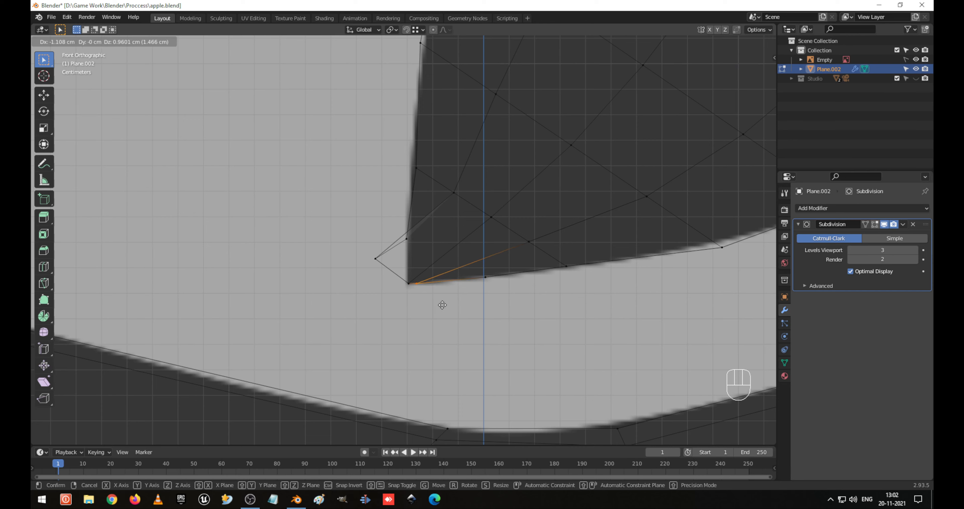
{"action": "left_click", "coordinate": [443, 304]}
{"action": "left_click", "coordinate": [375, 258]}
{"action": "key", "text": "g"}
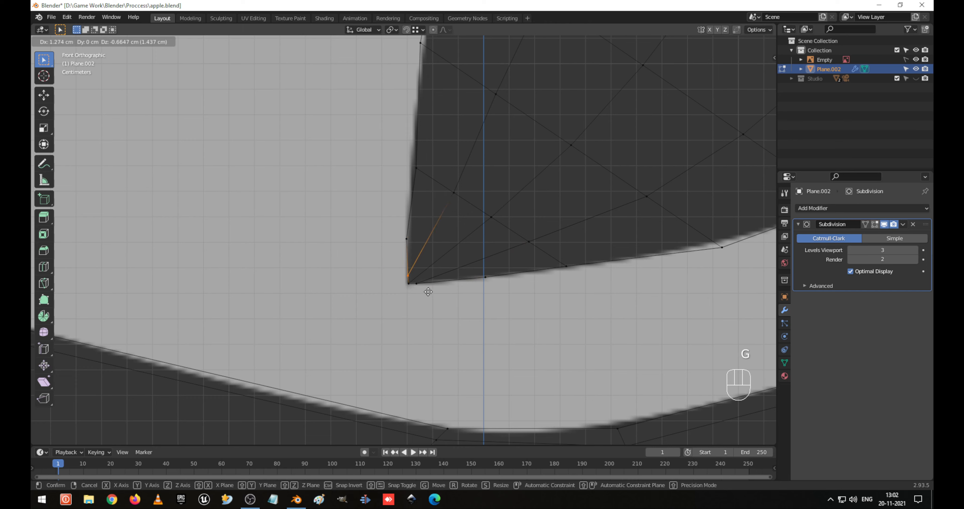
{"action": "left_click", "coordinate": [428, 291]}
{"action": "key", "text": "q"}
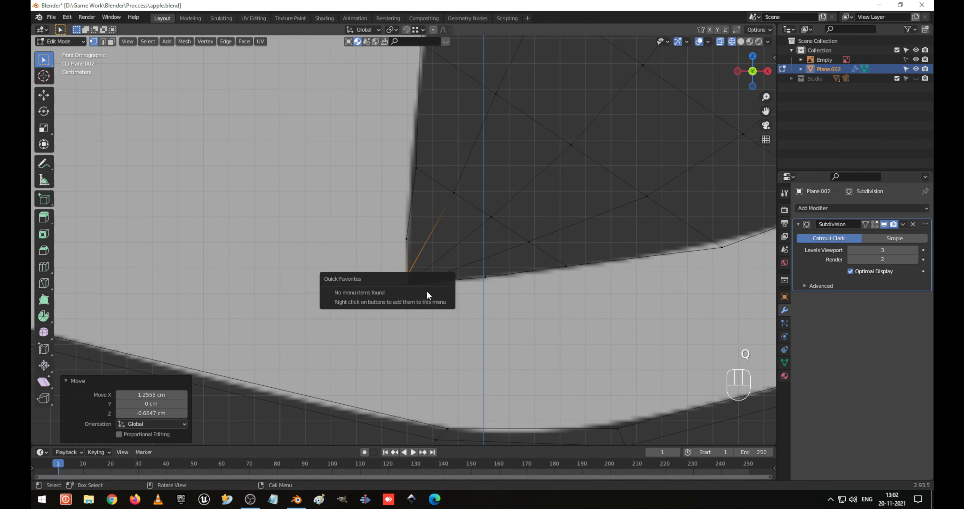
Step: Check the finished apple and leaf in Object Mode with solid shading, and save the file
{"action": "key", "text": "Tab"}
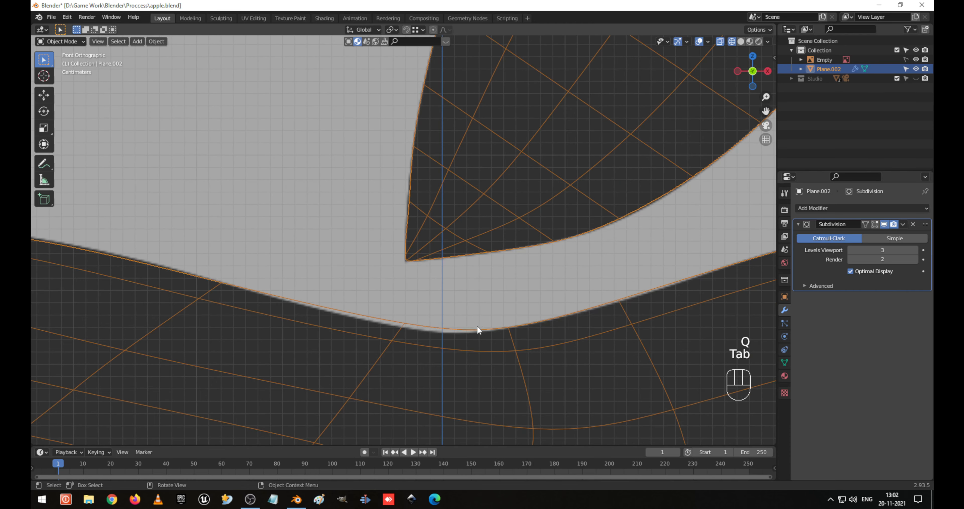
{"action": "key", "text": "shift+z"}
{"action": "scroll", "coordinate": [480, 319], "scroll_direction": "down", "scroll_amount": 3}
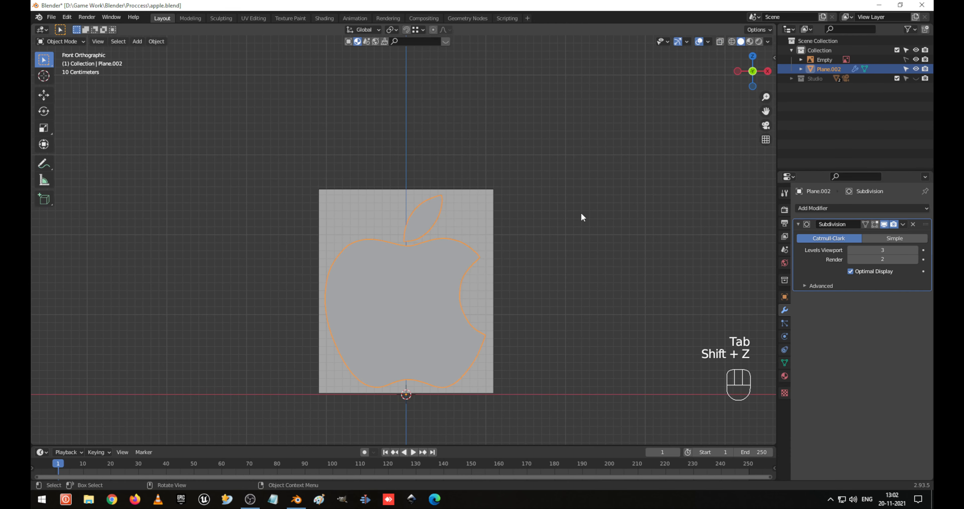
{"action": "left_click", "coordinate": [504, 326]}
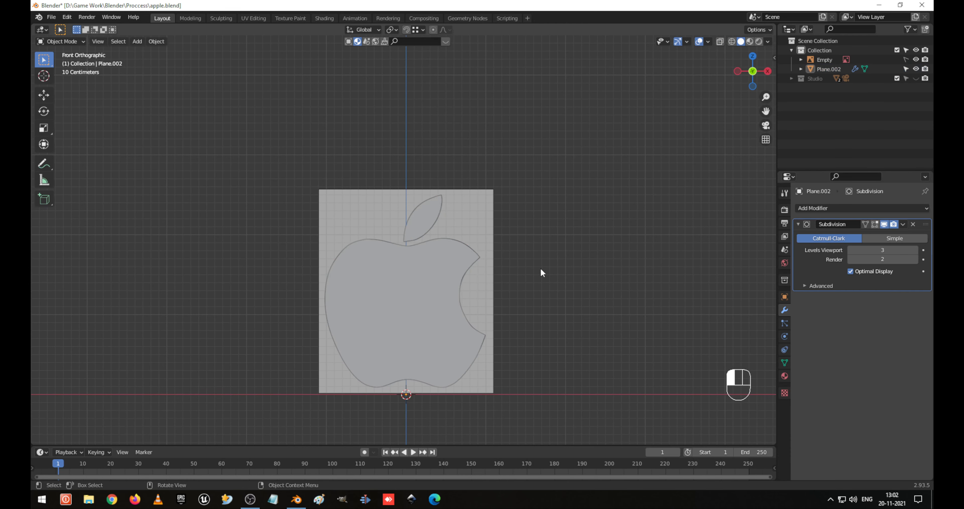
{"action": "middle_click_drag", "start_coordinate": [540, 270], "coordinate": [469, 272]}
{"action": "left_click", "coordinate": [462, 275]}
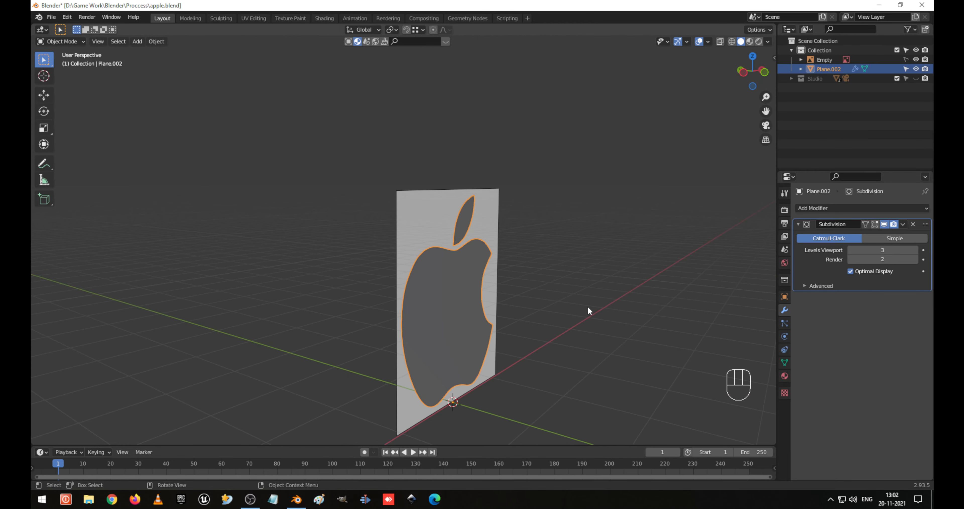
{"action": "middle_click_drag", "start_coordinate": [588, 305], "coordinate": [546, 291]}
{"action": "key", "text": "ctrl+s"}
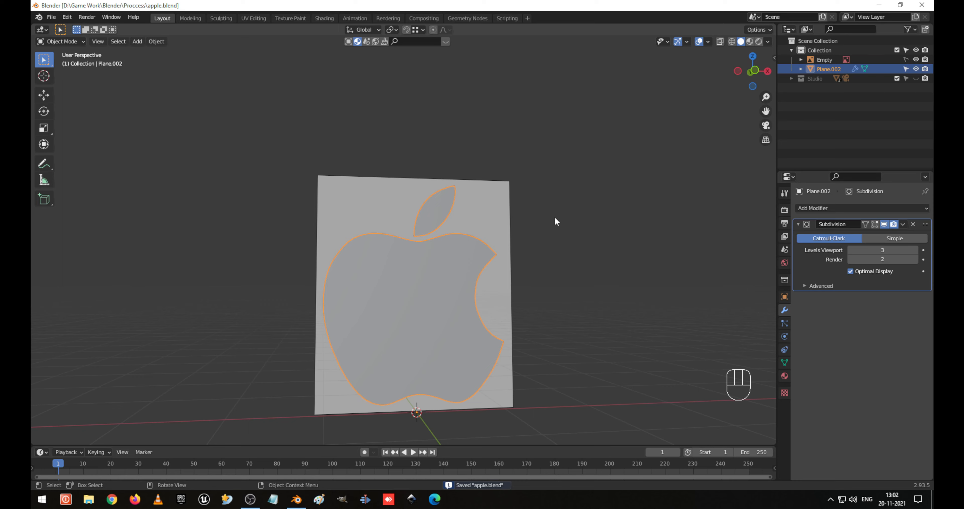
Step: Duplicate the apple object in place and move the copy to a new collection named Bkp
{"action": "key", "text": "shift+d"}
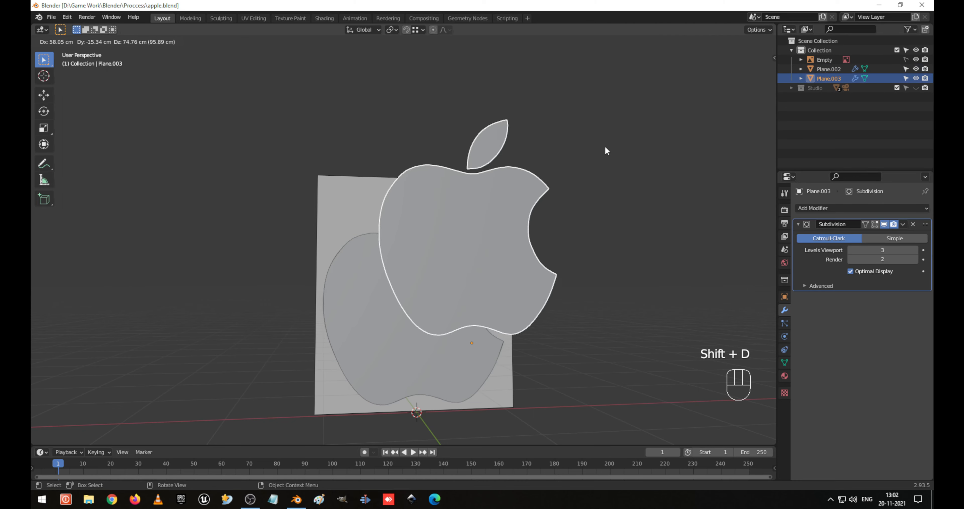
{"action": "right_click", "coordinate": [566, 202]}
{"action": "key", "text": "m"}
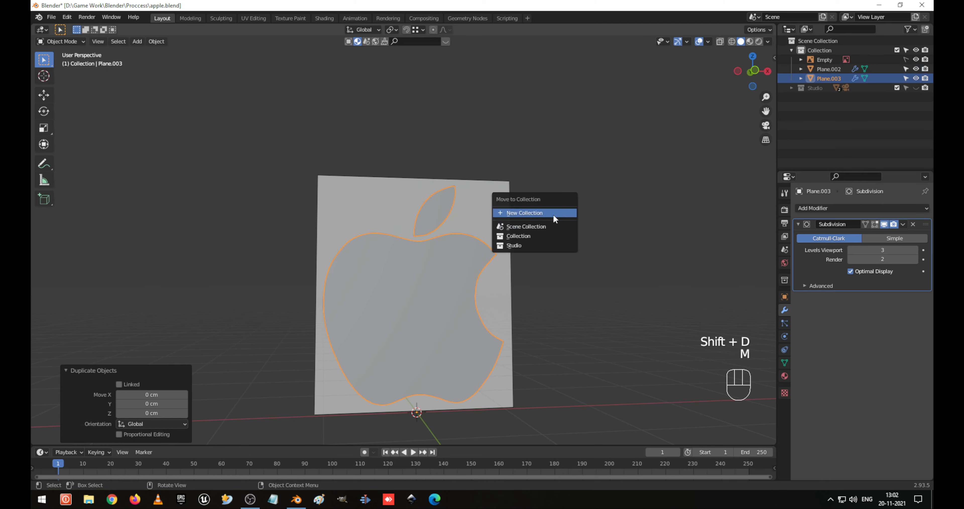
{"action": "left_click", "coordinate": [554, 216]}
{"action": "type", "text": "Bk"}
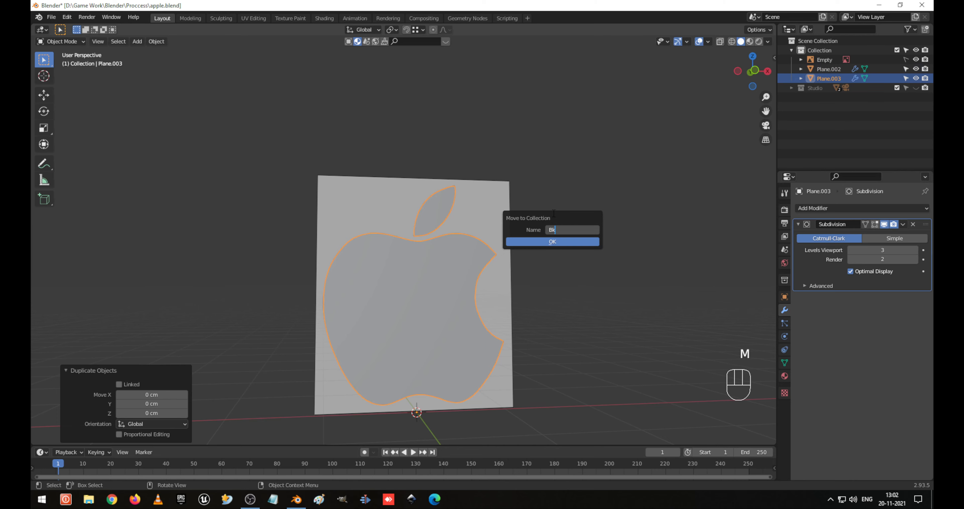
{"action": "type", "text": "p"}
{"action": "key", "text": "Return"}
{"action": "key", "text": "Return"}
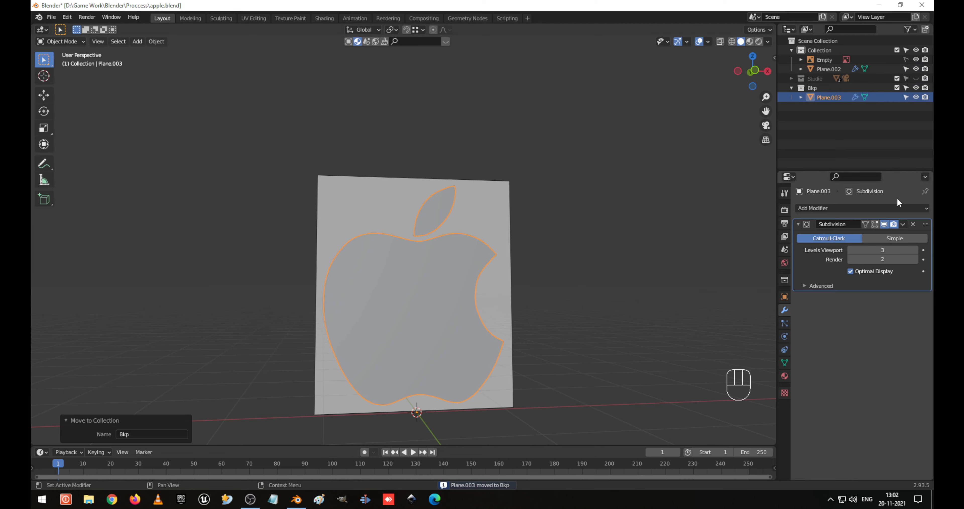
Step: Exclude the Bkp collection from the view layer and hide the Empty holding the reference image
{"action": "left_click", "coordinate": [897, 88]}
{"action": "middle_click_drag", "start_coordinate": [570, 204], "coordinate": [464, 235]}
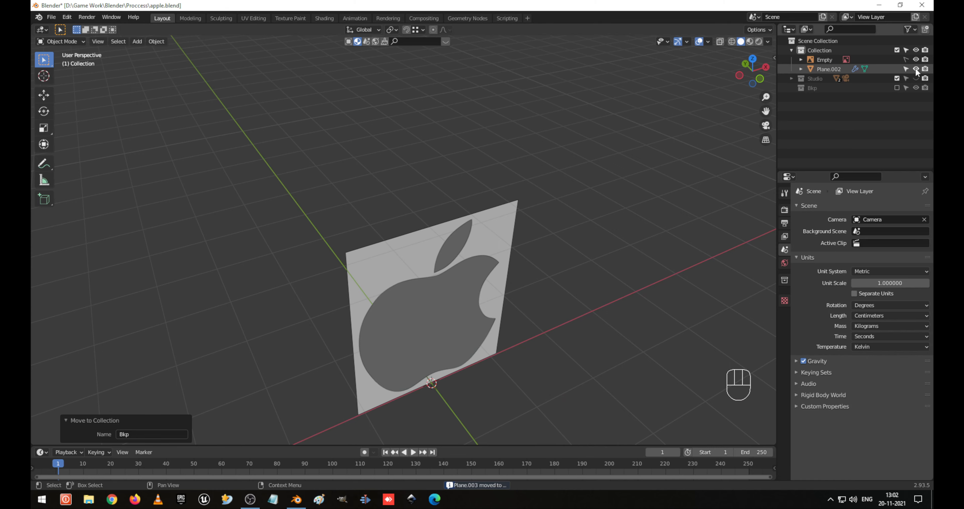
{"action": "left_click", "coordinate": [916, 61]}
{"action": "middle_click_drag", "start_coordinate": [586, 241], "coordinate": [933, 92]}
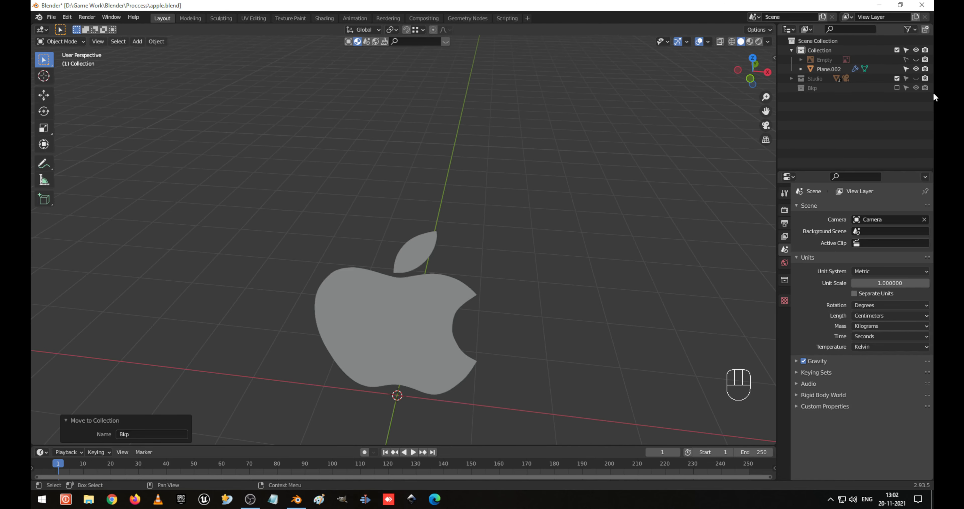
{"action": "middle_click_drag", "start_coordinate": [554, 211], "coordinate": [576, 177]}
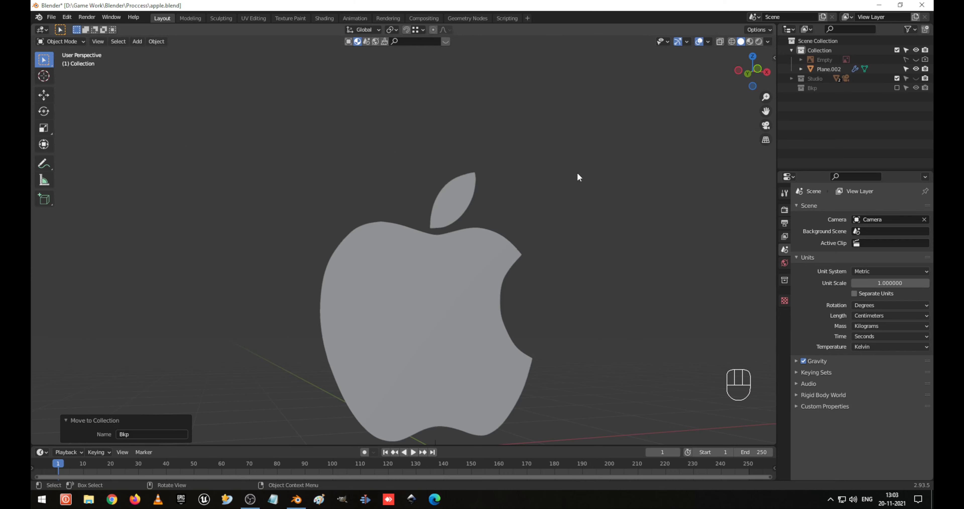
Step: Select the original apple object and save the file again
{"action": "left_click", "coordinate": [431, 337]}
{"action": "middle_click_drag", "start_coordinate": [489, 250], "coordinate": [536, 269]}
{"action": "key", "text": "ctrl+s"}
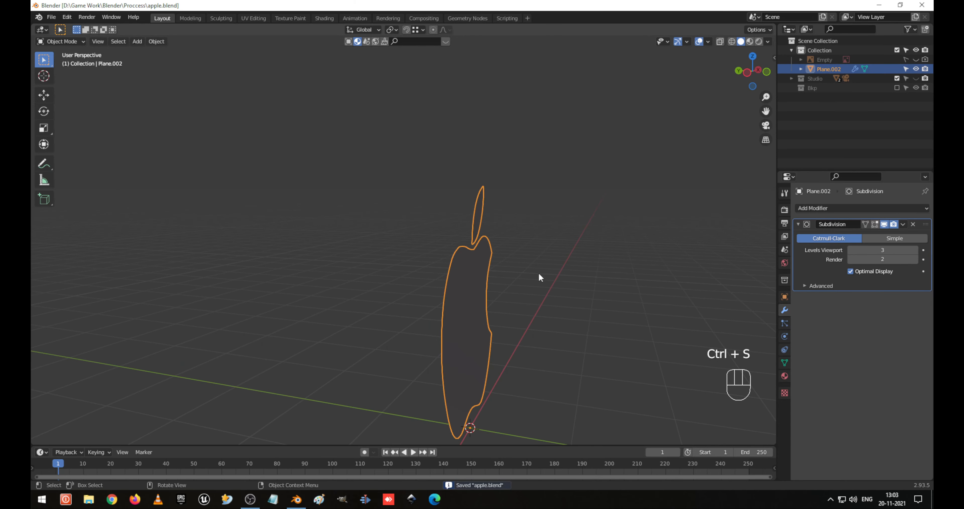
Step: Replace the apple's Subdivision modifier with a Solidify modifier that has Even Thickness enabled
{"action": "middle_click_drag", "start_coordinate": [774, 266], "coordinate": [366, 280]}
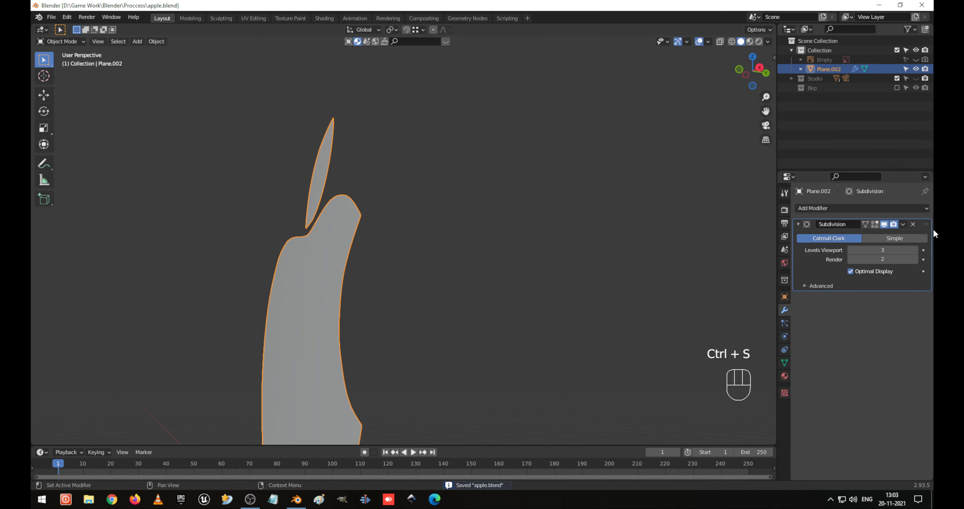
{"action": "left_click", "coordinate": [913, 224]}
{"action": "middle_click_drag", "start_coordinate": [757, 296], "coordinate": [452, 247]}
{"action": "left_click", "coordinate": [857, 208]}
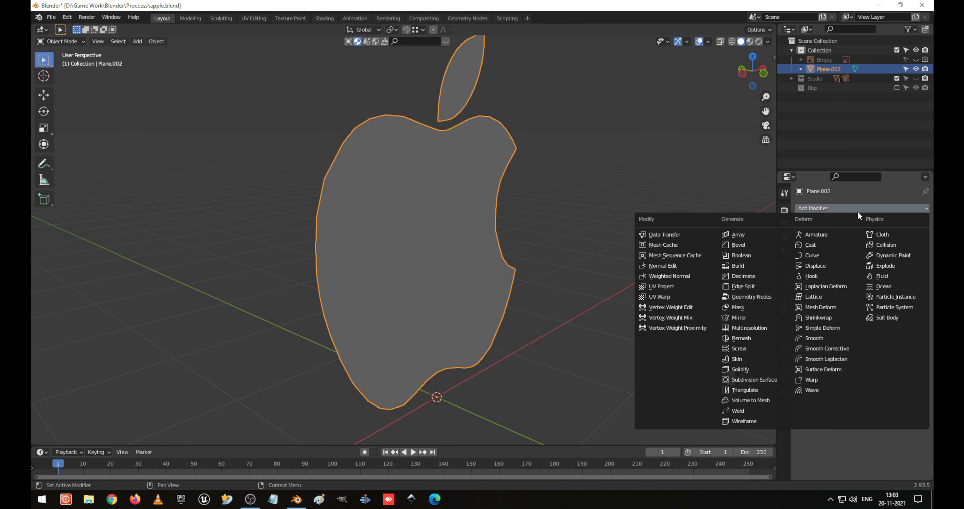
{"action": "left_click", "coordinate": [759, 369]}
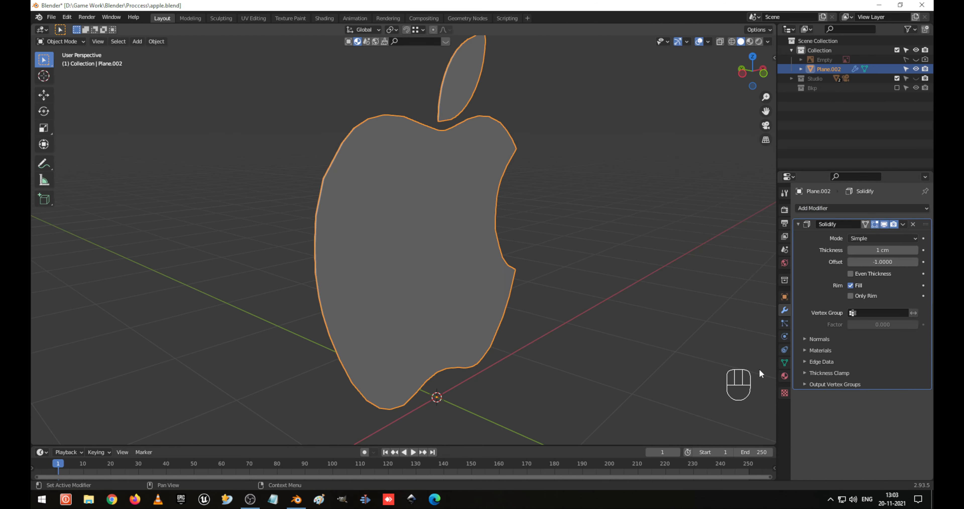
{"action": "left_click", "coordinate": [863, 274]}
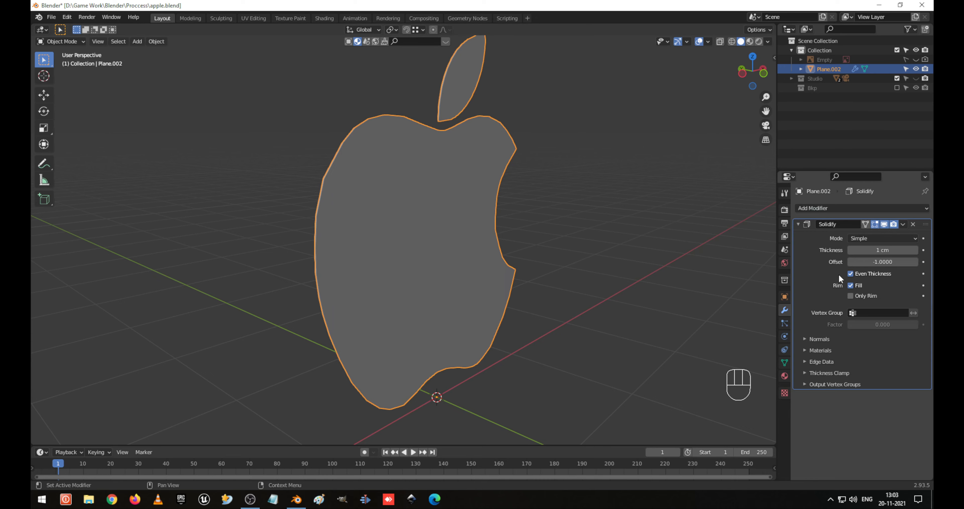
Step: Set the Solidify modifier's thickness to 10 cm and inspect the thickened apple from the side
{"action": "middle_click_drag", "start_coordinate": [748, 280], "coordinate": [487, 295]}
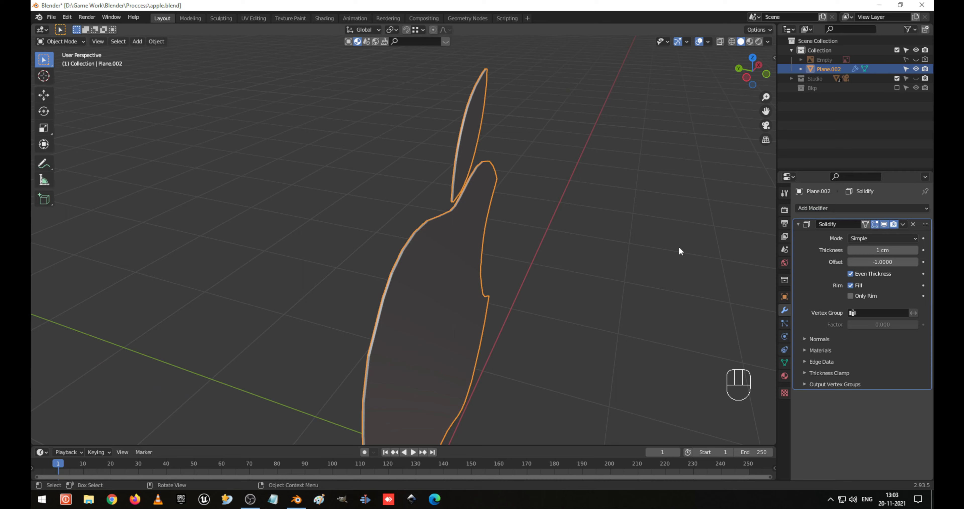
{"action": "left_click", "coordinate": [873, 249]}
{"action": "type", "text": "10"}
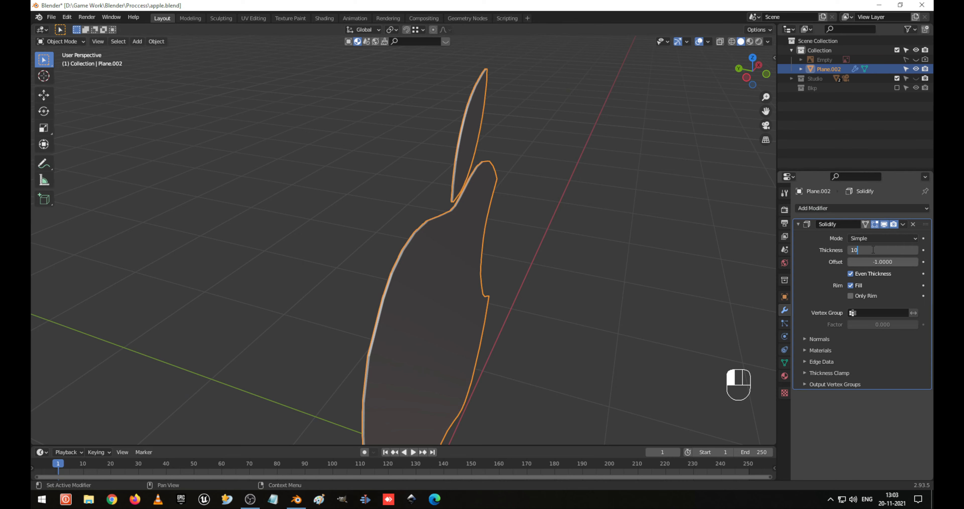
{"action": "key", "text": "Return"}
{"action": "middle_click_drag", "start_coordinate": [683, 207], "coordinate": [481, 264]}
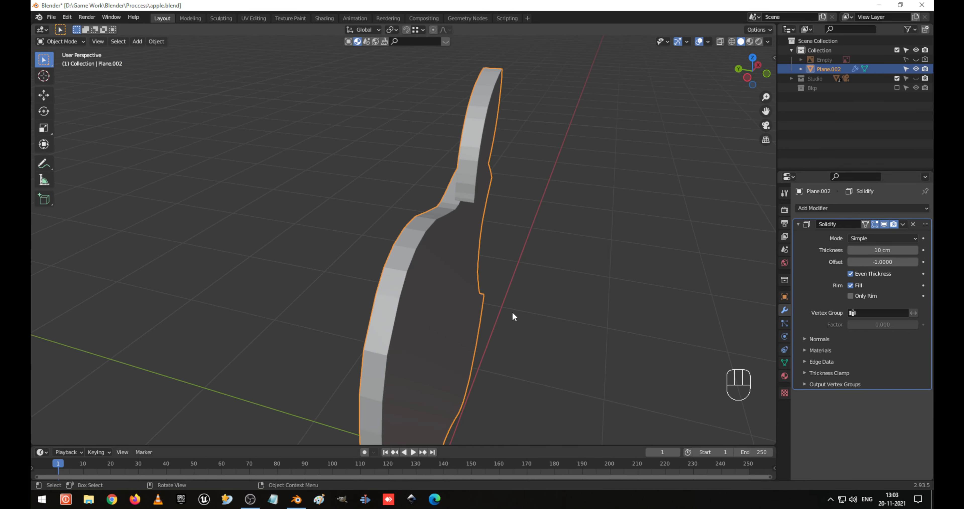
Step: Check the thickened apple's normals by showing the Face Orientation overlay, and hide the overlay again
{"action": "middle_click_drag", "start_coordinate": [513, 313], "coordinate": [475, 307]}
{"action": "key", "text": "Tab"}
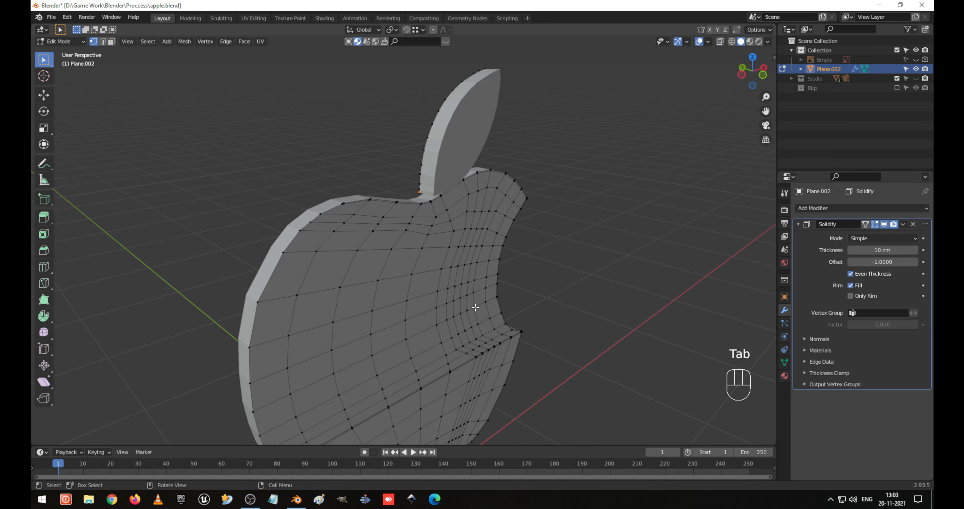
{"action": "left_click", "coordinate": [708, 42]}
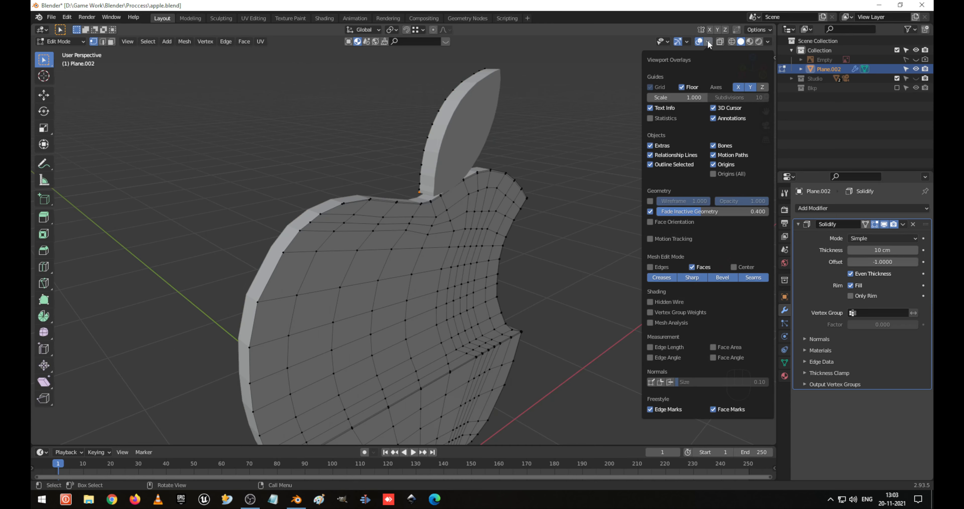
{"action": "left_click", "coordinate": [629, 91]}
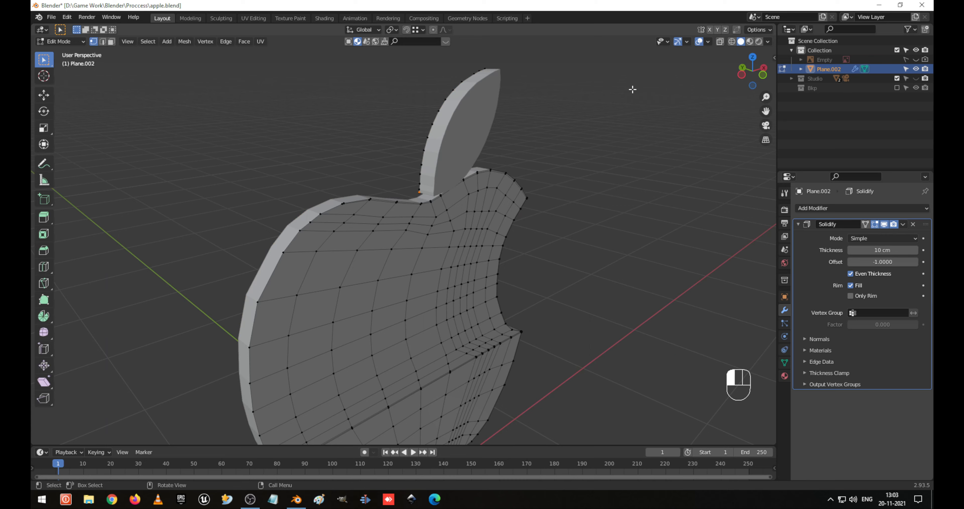
{"action": "key", "text": "Tab"}
{"action": "left_click", "coordinate": [708, 42]}
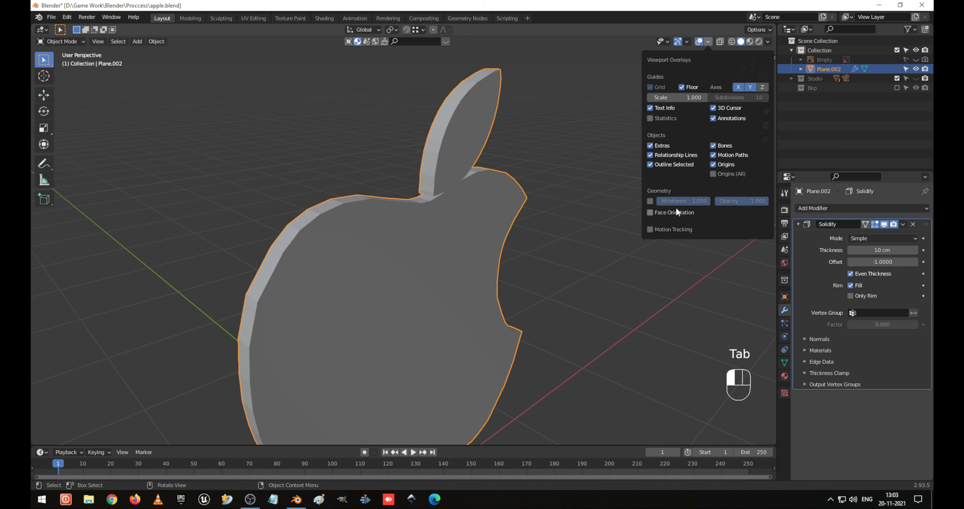
{"action": "left_click", "coordinate": [673, 212]}
{"action": "middle_click_drag", "start_coordinate": [612, 297], "coordinate": [476, 194]}
{"action": "left_click", "coordinate": [707, 40]}
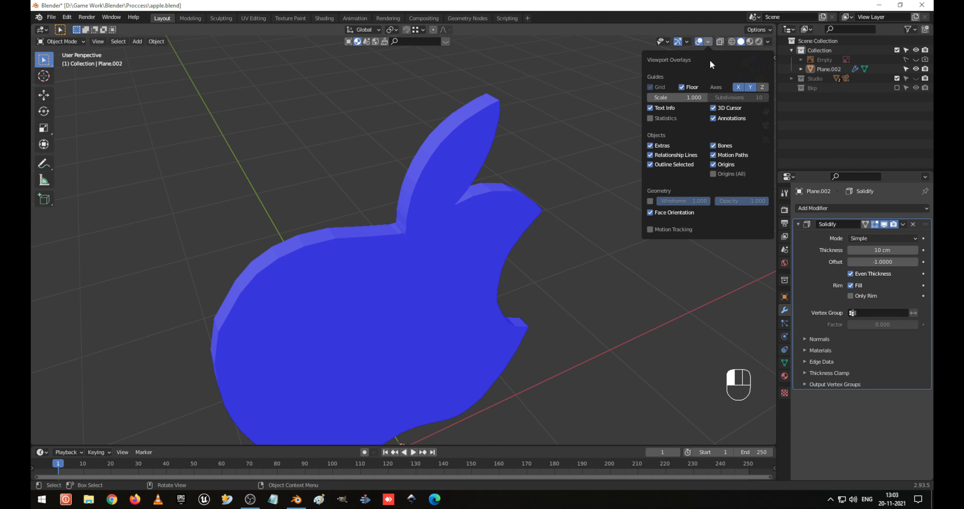
{"action": "left_click", "coordinate": [650, 212]}
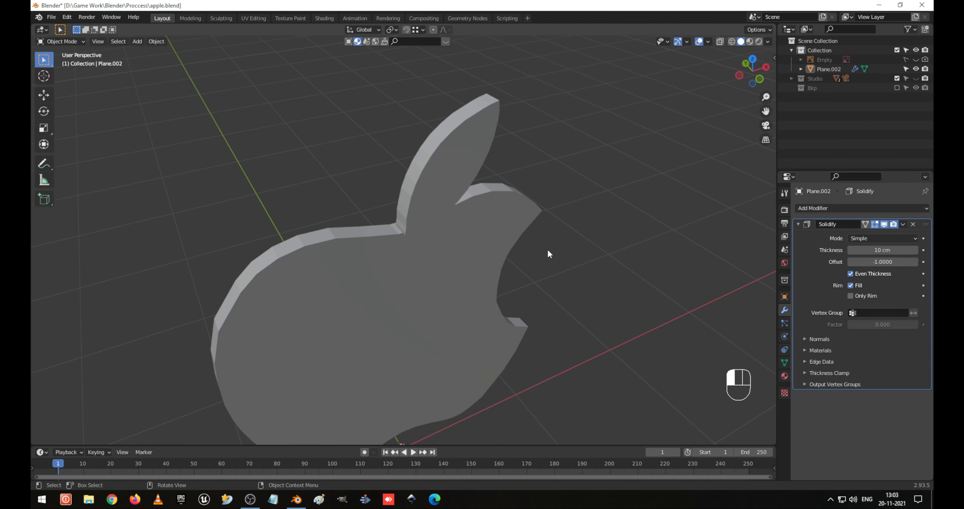
Step: Remove the Solidify modifier and recalculate the normals of the whole flat mesh
{"action": "middle_click_drag", "start_coordinate": [547, 248], "coordinate": [486, 201]}
{"action": "key", "text": "Tab"}
{"action": "key", "text": "a"}
{"action": "left_click", "coordinate": [913, 225]}
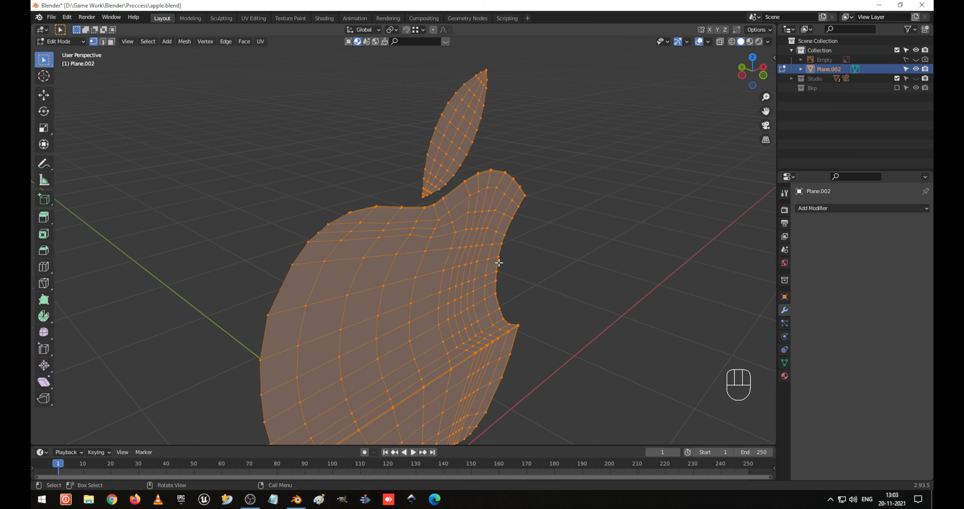
{"action": "key", "text": "shift+n"}
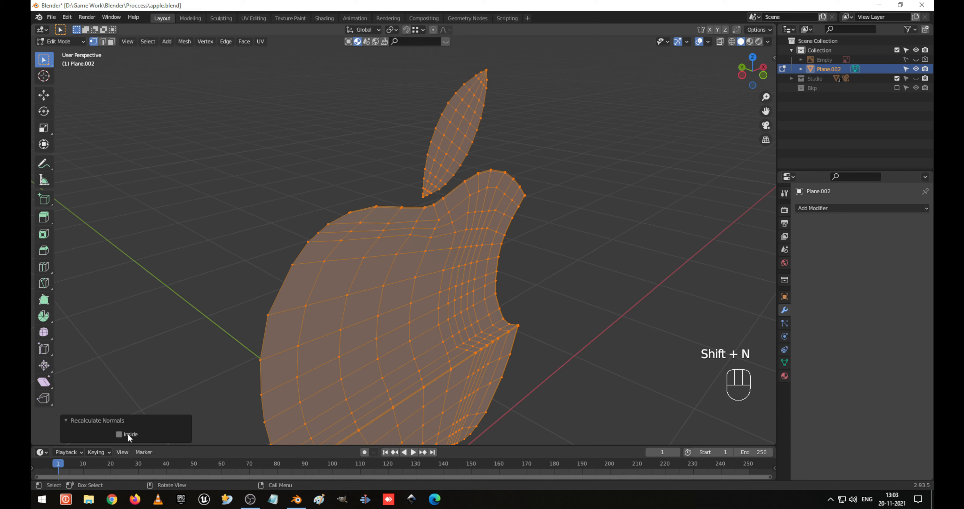
{"action": "key", "text": "Tab"}
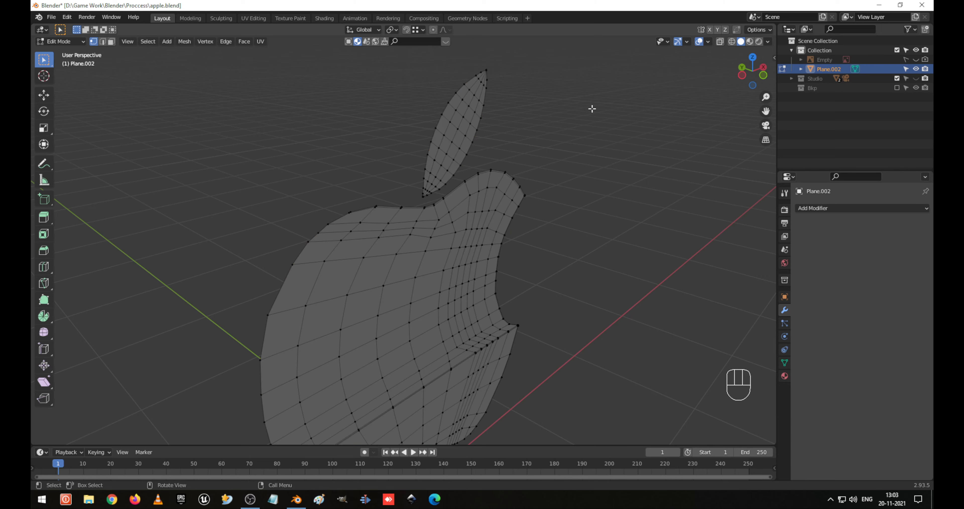
Step: Show the Face Orientation overlay and check the flat apple's normals
{"action": "left_click", "coordinate": [686, 42]}
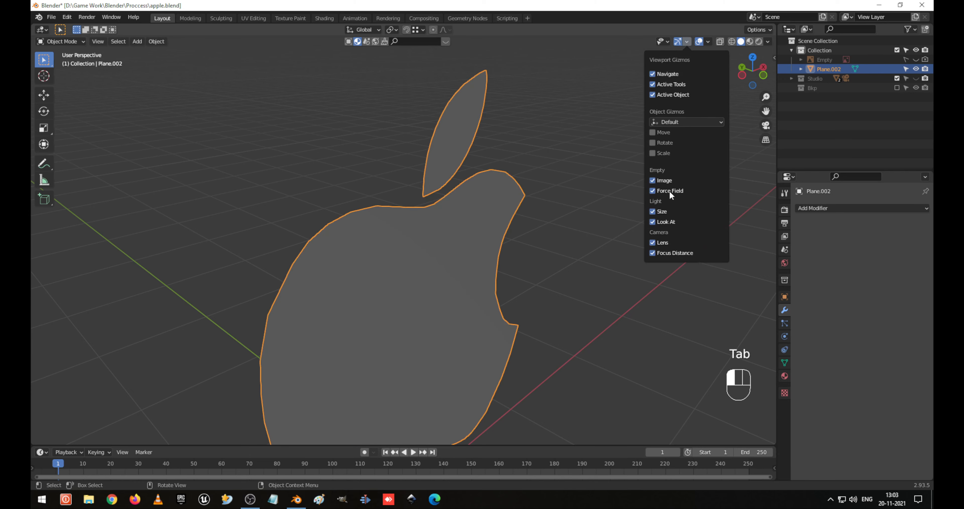
{"action": "left_click", "coordinate": [708, 40]}
{"action": "left_click", "coordinate": [668, 212]}
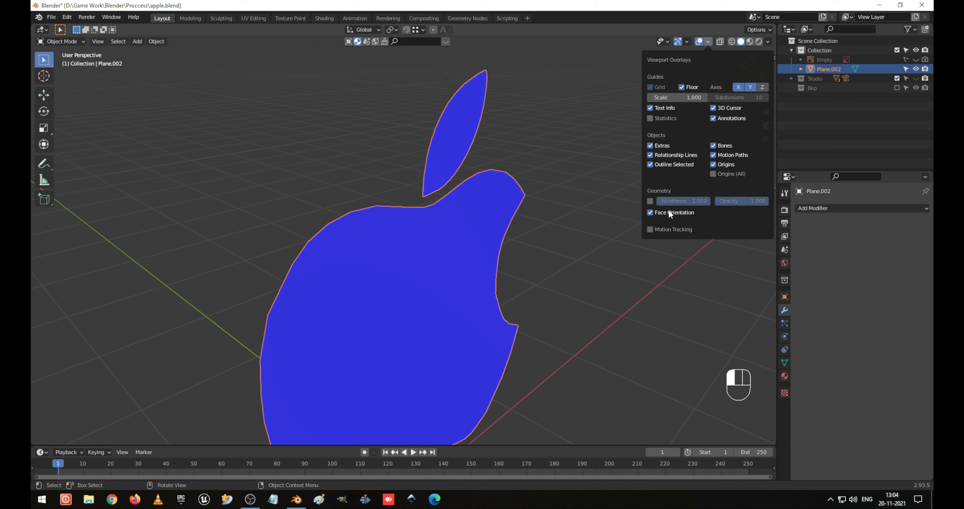
{"action": "middle_click_drag", "start_coordinate": [536, 241], "coordinate": [573, 190]}
Step: Add a Solidify modifier to the apple with Even Thickness enabled and a thickness of 10 cm
{"action": "left_click", "coordinate": [867, 208]}
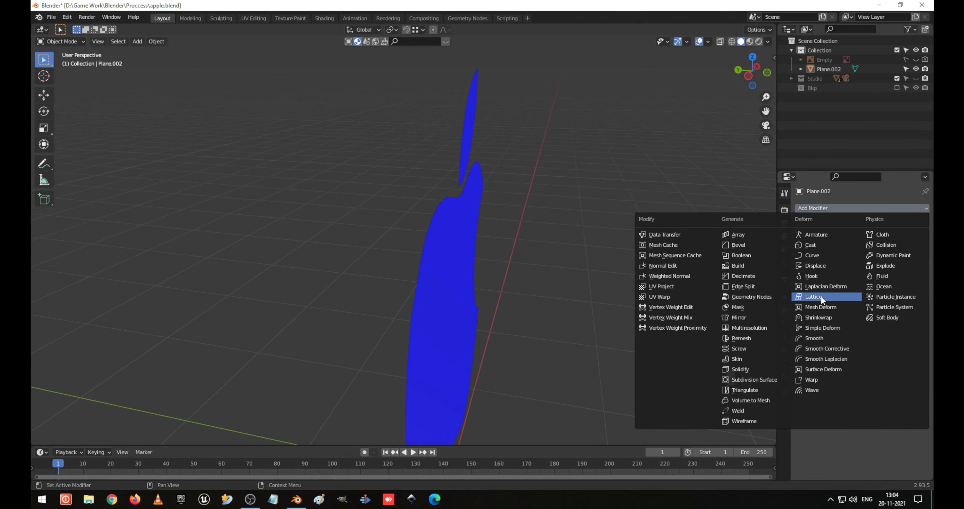
{"action": "left_click", "coordinate": [744, 368]}
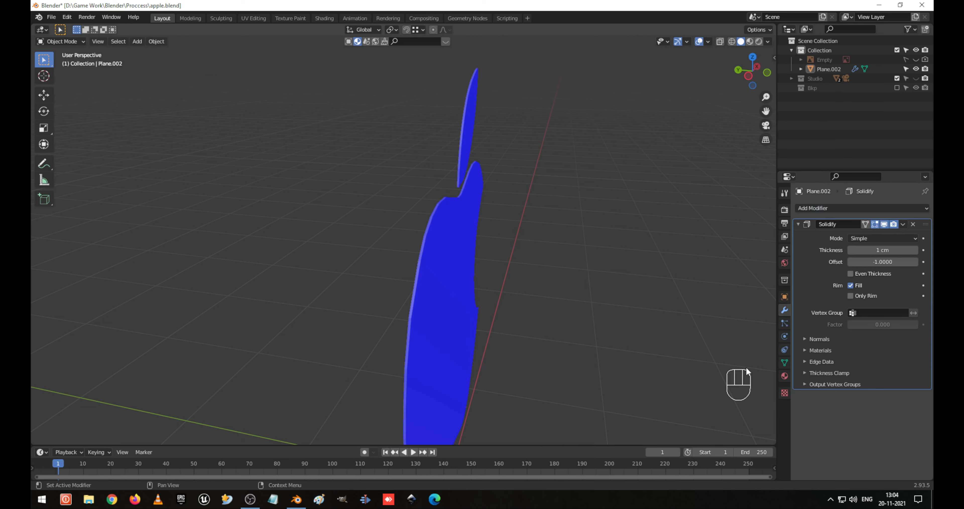
{"action": "left_click", "coordinate": [878, 267]}
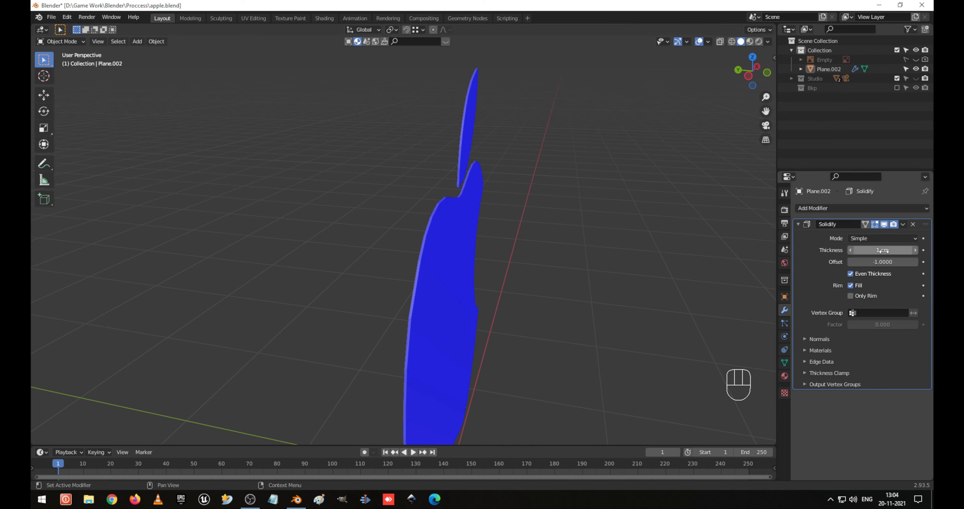
{"action": "left_click", "coordinate": [883, 250]}
{"action": "type", "text": "10"}
{"action": "key", "text": "Return"}
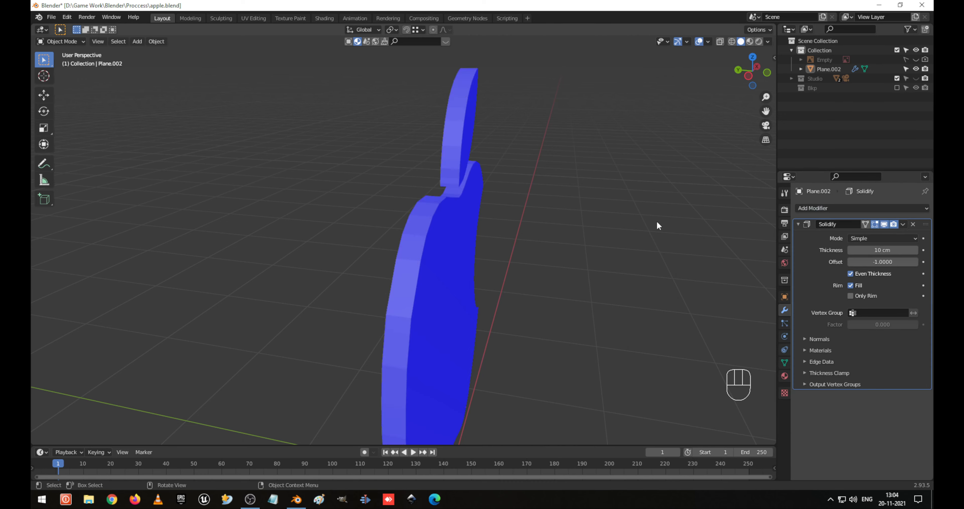
Step: Set the Solidify modifier's thickness to 20 cm and inspect the apple from several sides
{"action": "middle_click_drag", "start_coordinate": [658, 223], "coordinate": [392, 172]}
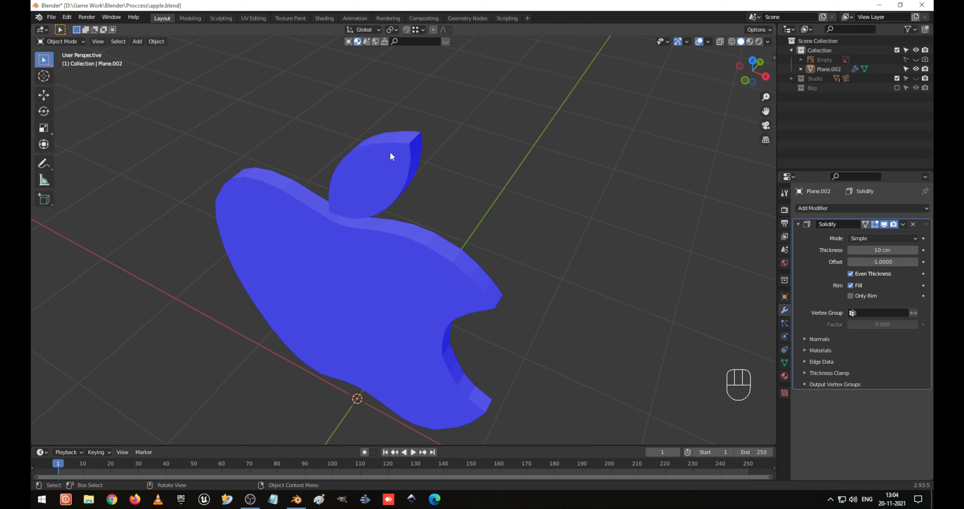
{"action": "middle_click_drag", "start_coordinate": [360, 157], "coordinate": [359, 210]}
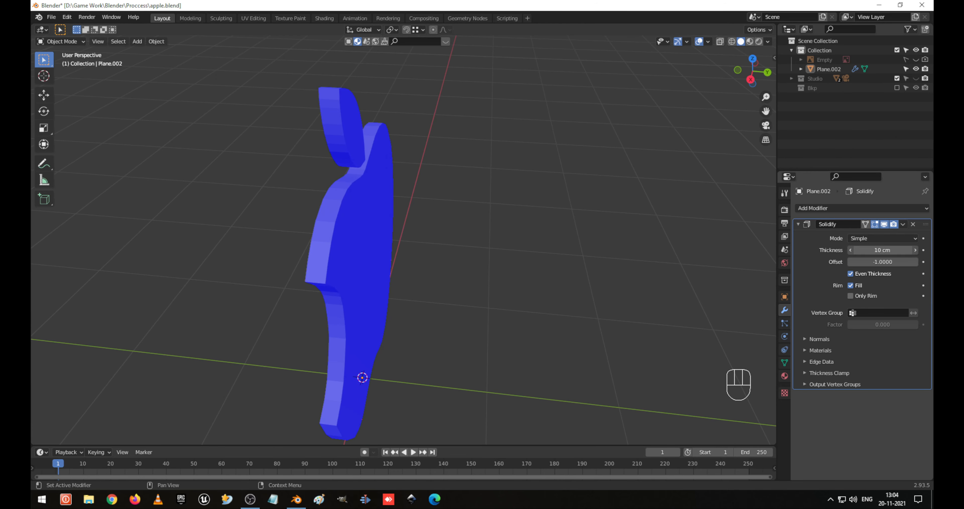
{"action": "left_click_drag", "start_coordinate": [882, 250], "coordinate": [886, 250]}
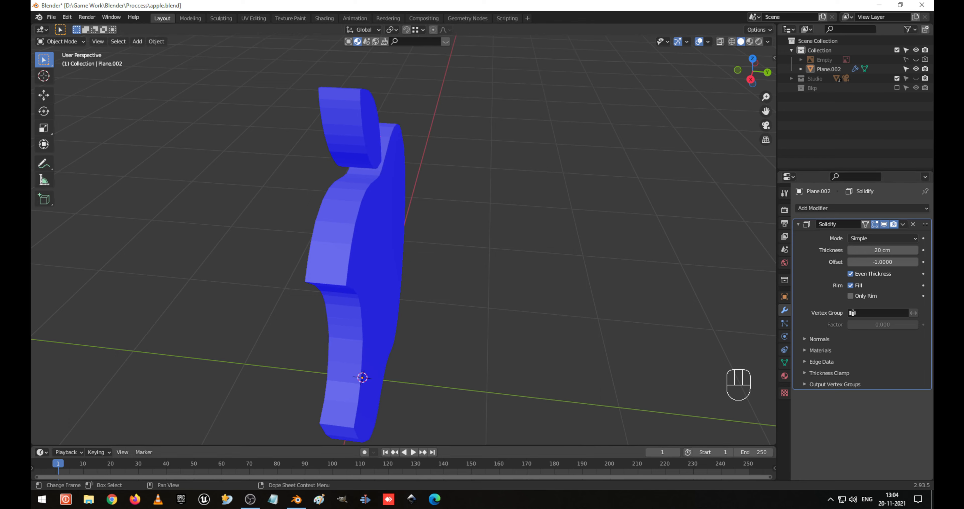
{"action": "middle_click_drag", "start_coordinate": [408, 343], "coordinate": [498, 273]}
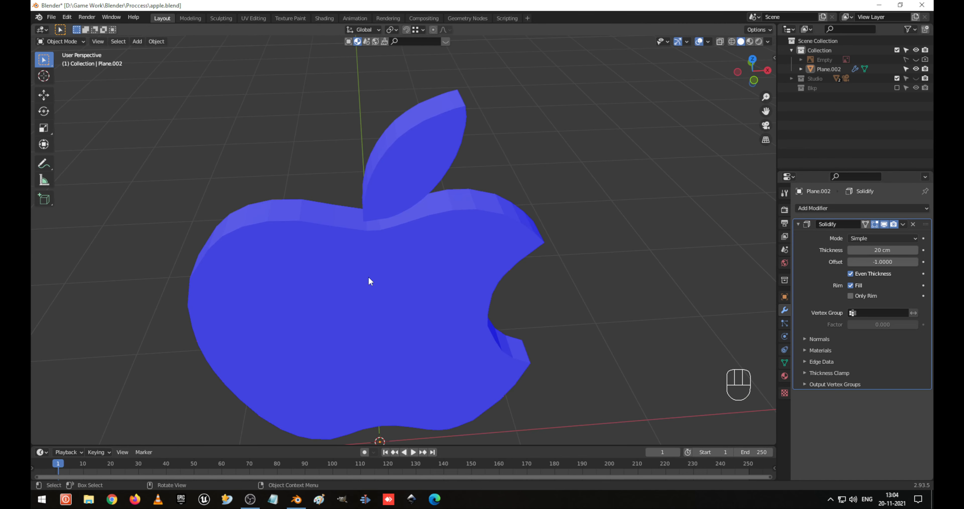
{"action": "middle_click_drag", "start_coordinate": [369, 276], "coordinate": [374, 230]}
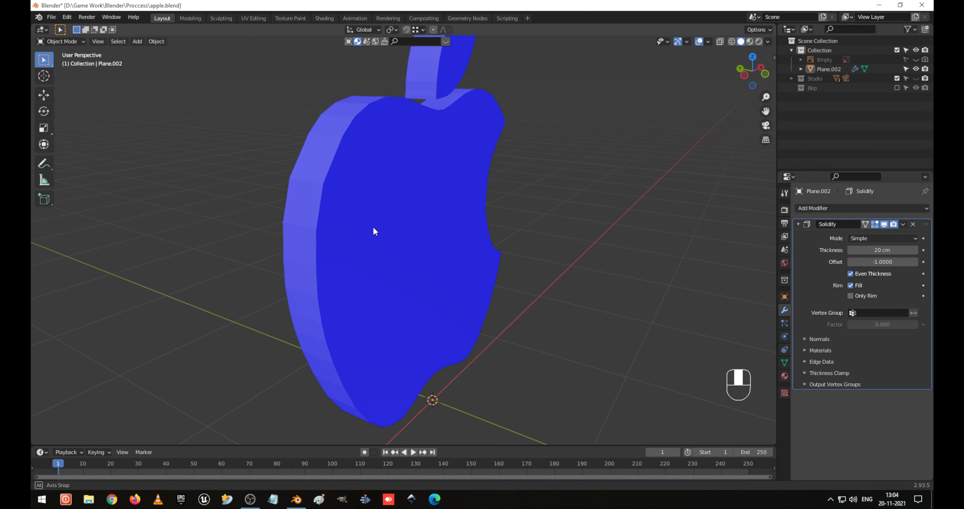
{"action": "middle_click_drag", "start_coordinate": [424, 279], "coordinate": [425, 304]}
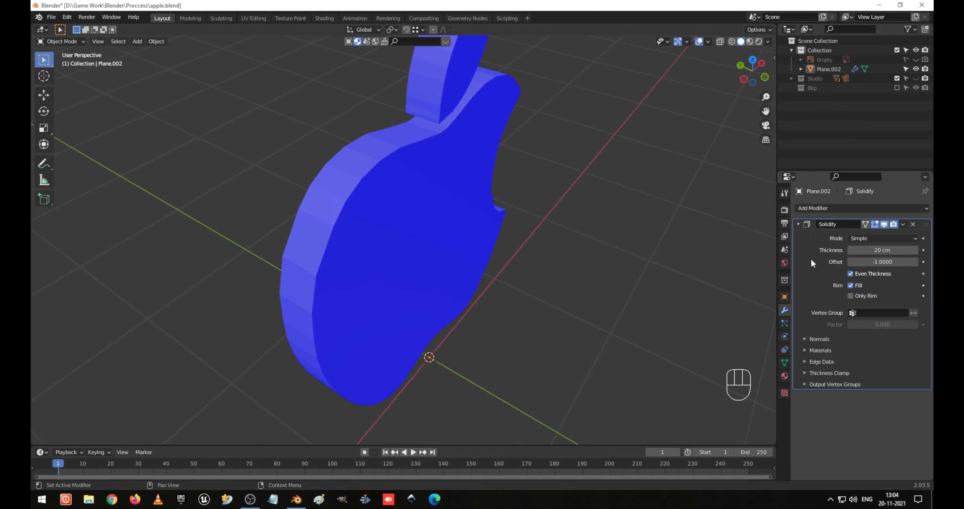
Step: Set the Solidify modifier's thickness to 25 cm
{"action": "left_click", "coordinate": [889, 261]}
{"action": "left_click", "coordinate": [889, 250]}
{"action": "type", "text": "25"}
{"action": "key", "text": "Return"}
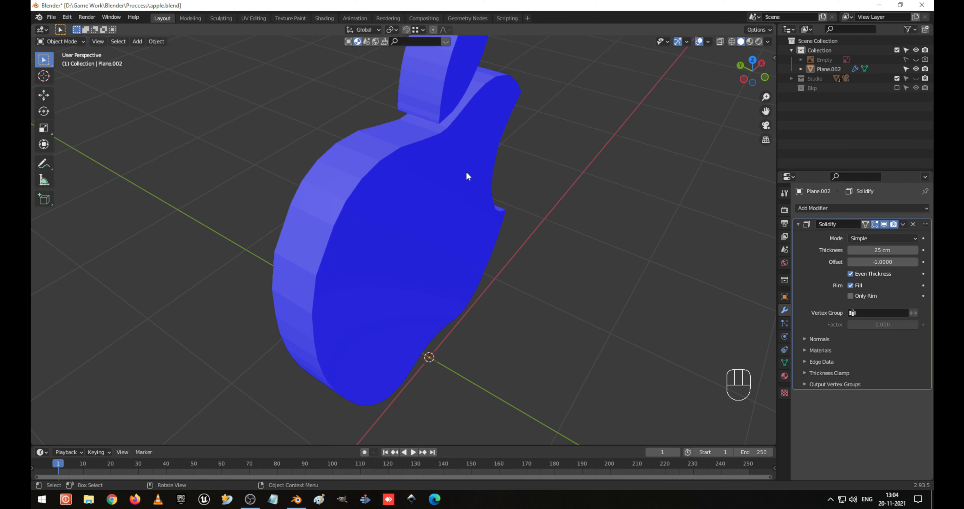
Step: Apply the Solidify modifier and turn off the Face Orientation overlay
{"action": "middle_click_drag", "start_coordinate": [465, 177], "coordinate": [519, 200]}
{"action": "key", "text": "ctrl+a"}
{"action": "key", "text": "Tab"}
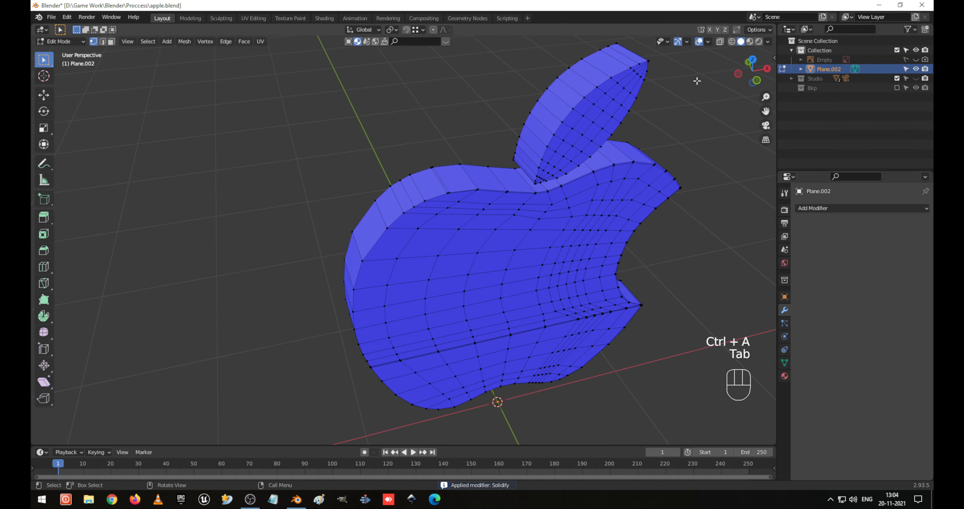
{"action": "key", "text": "Tab"}
{"action": "left_click", "coordinate": [707, 41]}
{"action": "left_click", "coordinate": [687, 214]}
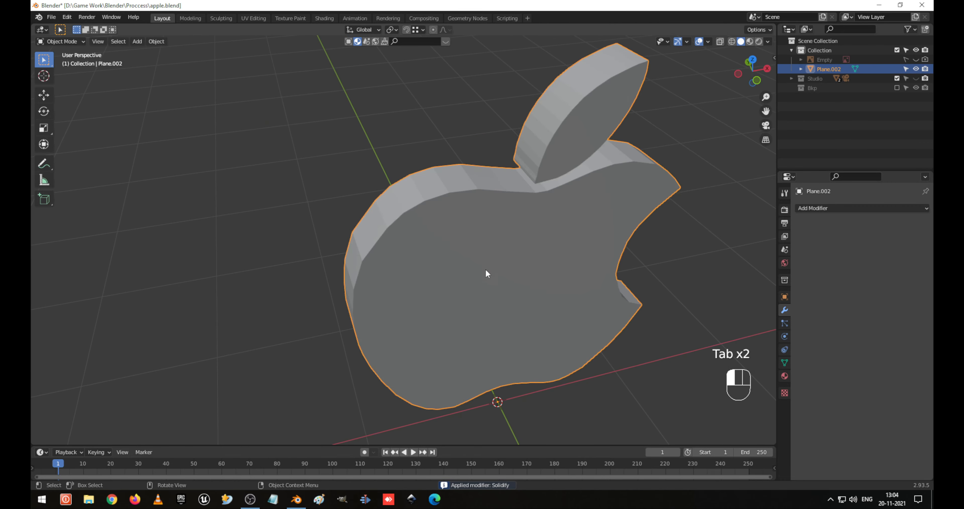
Step: Add one centred loop cut around the apple's side wall and another around the leaf's side wall
{"action": "key", "text": "Tab"}
{"action": "middle_click_drag", "start_coordinate": [545, 198], "coordinate": [448, 219]}
{"action": "key", "text": "ctrl+r"}
{"action": "left_click", "coordinate": [447, 219]}
{"action": "key", "text": "ctrl+r"}
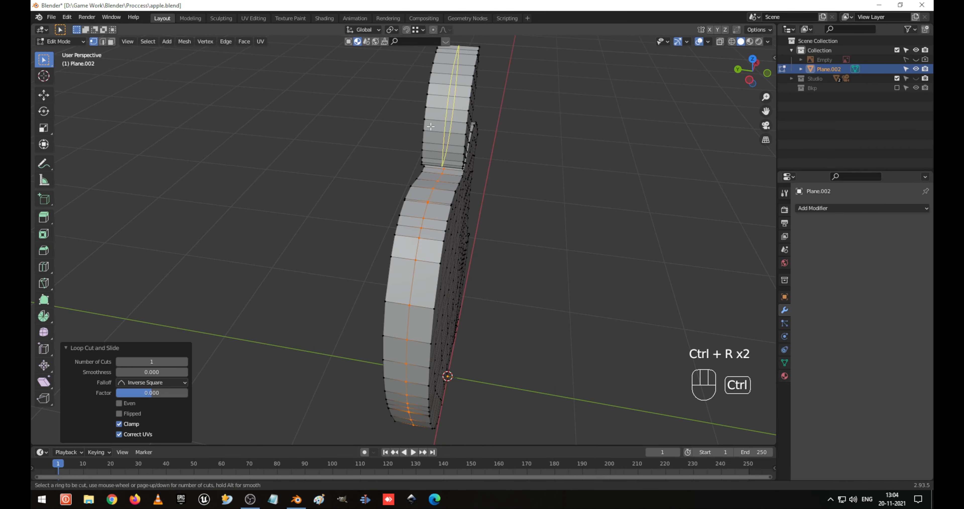
{"action": "left_click", "coordinate": [440, 127]}
{"action": "right_click", "coordinate": [440, 127]}
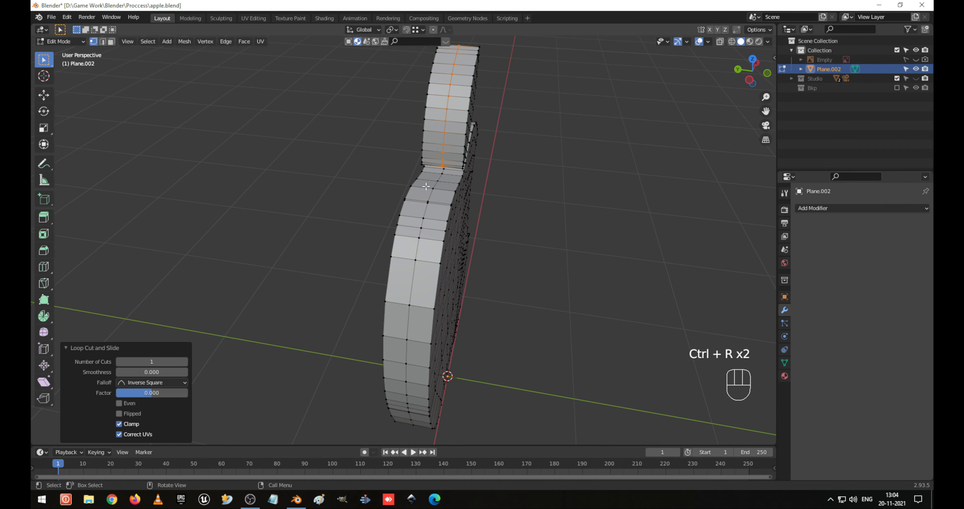
Step: Add a centred loop cut in the back half of the leaf's and the apple's side walls, and save the file
{"action": "key", "text": "ctrl+r"}
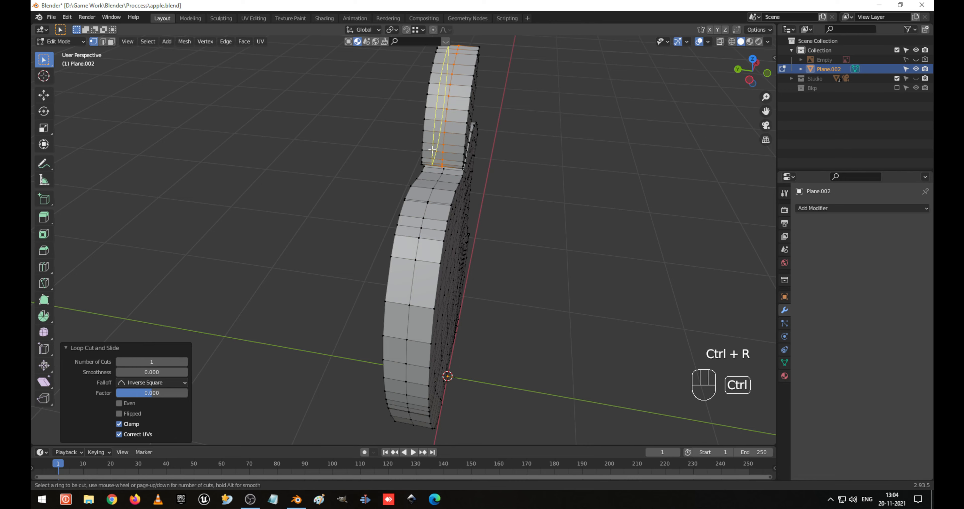
{"action": "left_click", "coordinate": [430, 161]}
{"action": "right_click", "coordinate": [431, 162]}
{"action": "key", "text": "ctrl+r"}
{"action": "left_click", "coordinate": [403, 225]}
{"action": "right_click", "coordinate": [404, 224]}
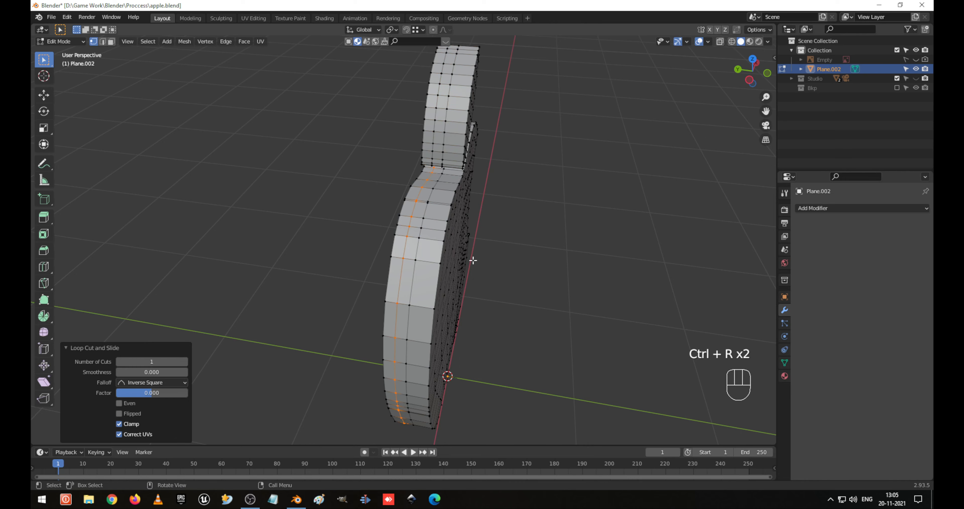
{"action": "middle_click_drag", "start_coordinate": [404, 225], "coordinate": [492, 322], "text": "shift"}
{"action": "key", "text": "ctrl+s"}
Step: Preview the apple with a level 3 Subdivision modifier and remove the modifier again
{"action": "key", "text": "Tab"}
{"action": "middle_click_drag", "start_coordinate": [554, 330], "coordinate": [525, 325]}
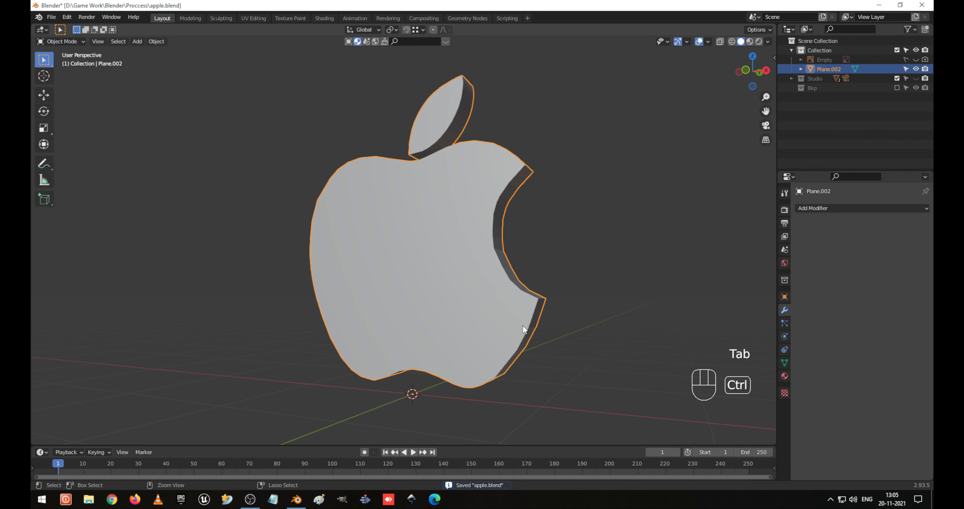
{"action": "key", "text": "ctrl+3"}
{"action": "middle_click_drag", "start_coordinate": [480, 243], "coordinate": [562, 209]}
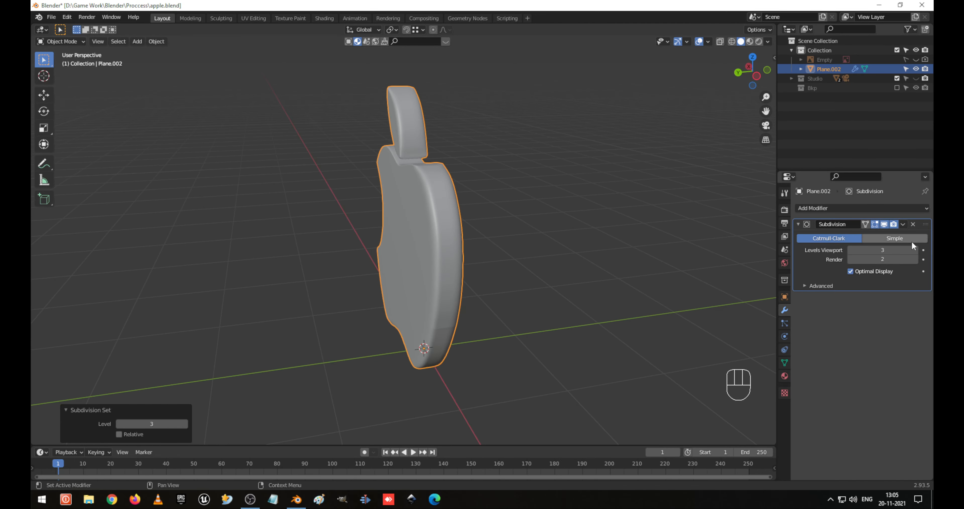
{"action": "left_click", "coordinate": [913, 224]}
Step: Dissolve the edge loop that runs along the apple's upper back outline from the bite's upper tip
{"action": "middle_click_drag", "start_coordinate": [472, 277], "coordinate": [448, 182]}
{"action": "key", "text": "Tab"}
{"action": "scroll", "coordinate": [447, 182], "scroll_direction": "up", "scroll_amount": 4}
{"action": "middle_click_drag", "start_coordinate": [512, 196], "coordinate": [478, 260], "text": "shift"}
{"action": "scroll", "coordinate": [476, 242], "scroll_direction": "up", "scroll_amount": 1}
{"action": "left_click", "coordinate": [471, 225], "text": "alt"}
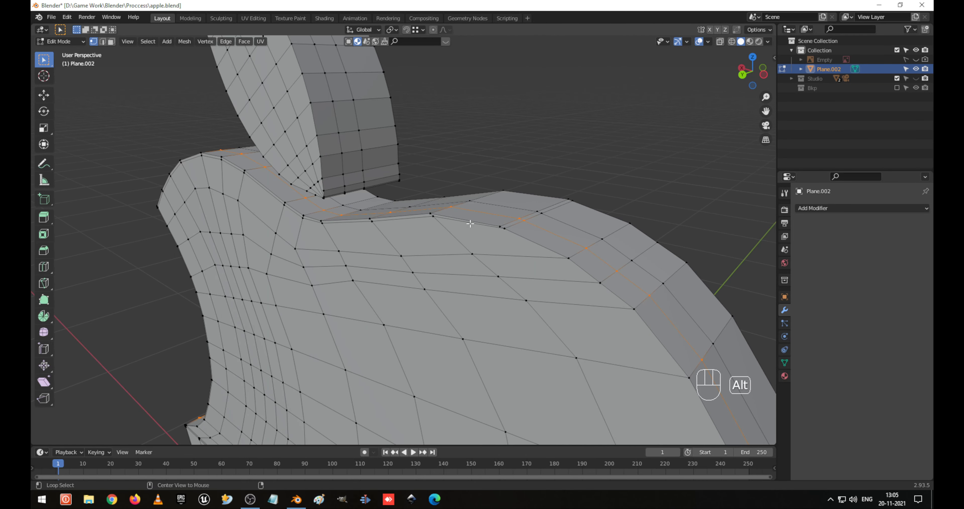
{"action": "middle_click_drag", "start_coordinate": [471, 225], "coordinate": [493, 262]}
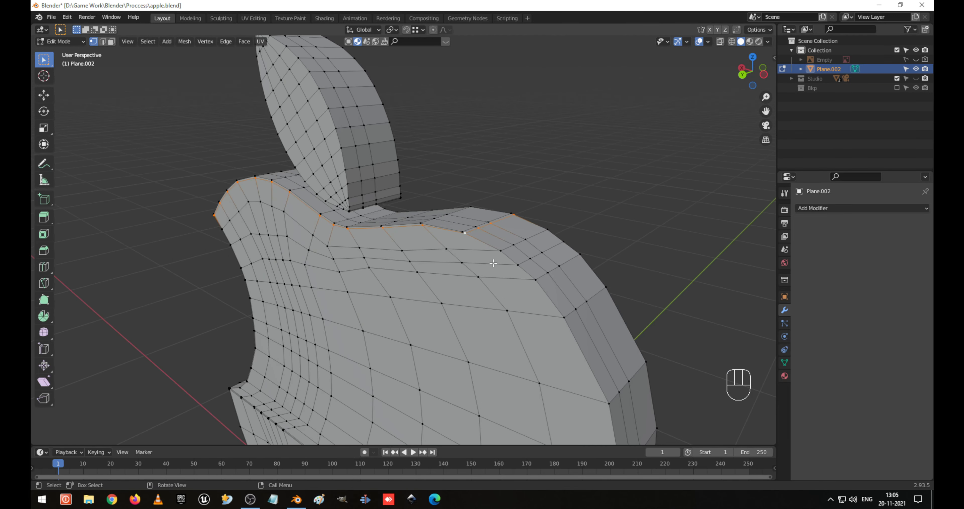
{"action": "key", "text": "x"}
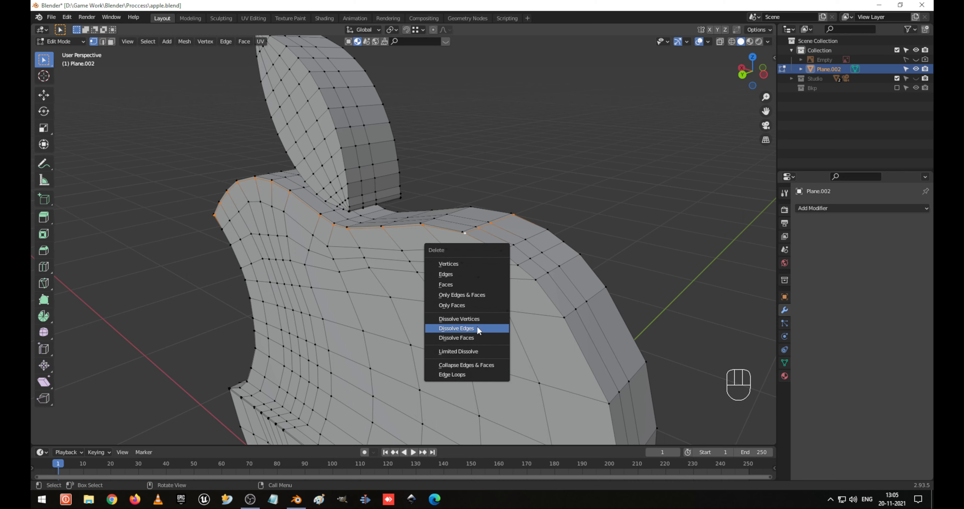
{"action": "left_click", "coordinate": [478, 327]}
Step: Examine the apple's topology and outline in Edit Mode and Object Mode from different sides
{"action": "middle_click_drag", "start_coordinate": [477, 326], "coordinate": [425, 293]}
{"action": "scroll", "coordinate": [476, 328], "scroll_direction": "down", "scroll_amount": 3}
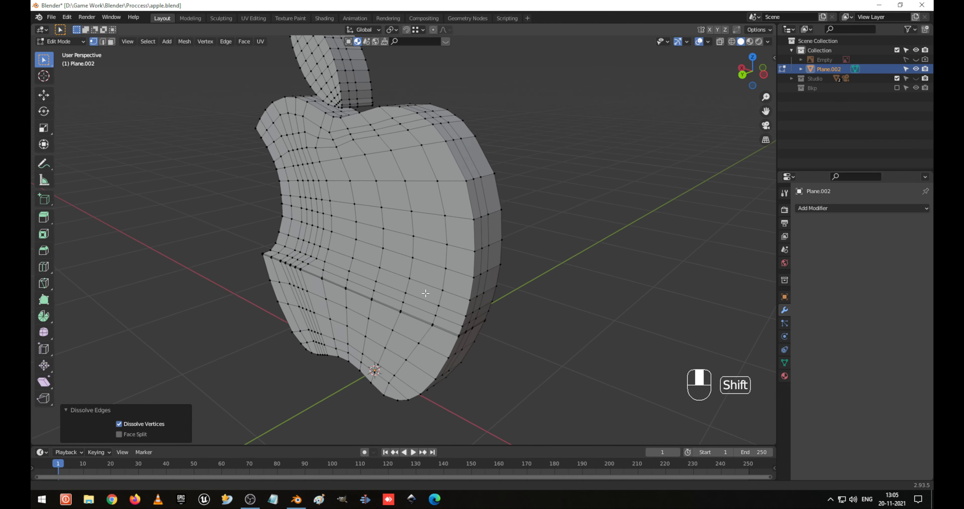
{"action": "scroll", "coordinate": [426, 292], "scroll_direction": "up", "scroll_amount": 5}
{"action": "mouse_move", "coordinate": [424, 333]}
{"action": "middle_mouse_down"}
{"action": "mouse_move", "coordinate": [450, 339]}
{"action": "mouse_move", "coordinate": [430, 354]}
{"action": "mouse_move", "coordinate": [444, 356]}
{"action": "mouse_move", "coordinate": [542, 334]}
{"action": "mouse_move", "coordinate": [413, 325]}
{"action": "middle_mouse_up"}
{"action": "key", "text": "Tab"}
{"action": "key", "text": "Tab"}
{"action": "scroll", "coordinate": [412, 325], "scroll_direction": "down", "scroll_amount": 5}
{"action": "key", "text": "Tab"}
{"action": "middle_click_drag", "start_coordinate": [570, 215], "coordinate": [469, 322], "text": "shift"}
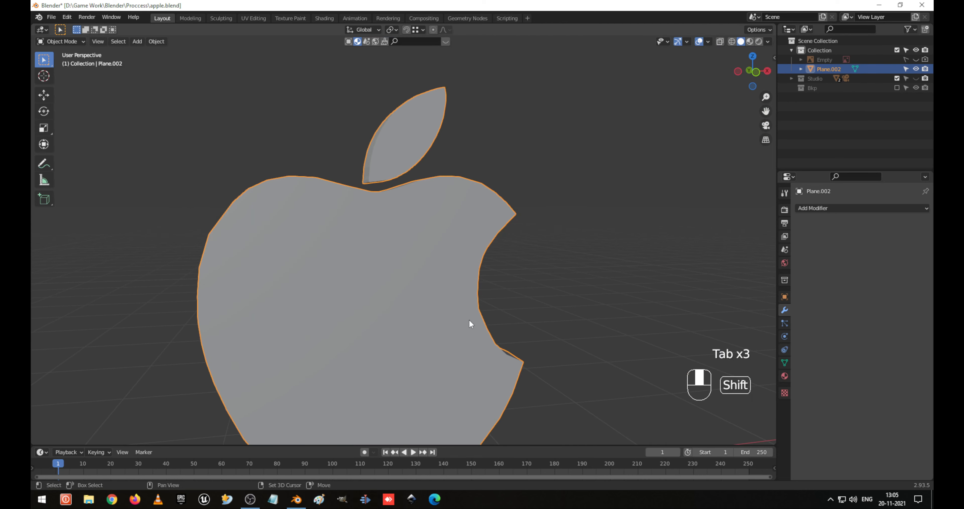
Step: Bevel the apple object with Fast Carve's Bevel Object operation, using a 1 cm bevel width
{"action": "key", "text": "n"}
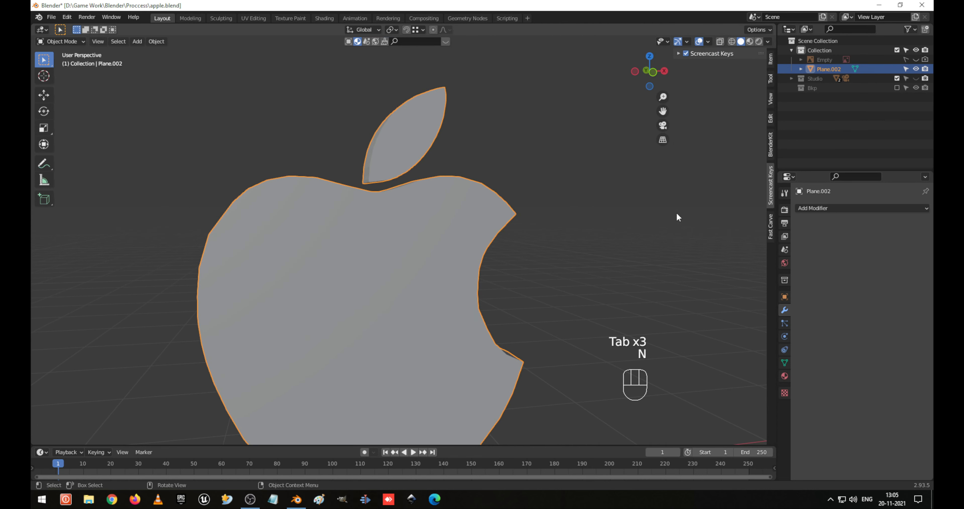
{"action": "left_click", "coordinate": [769, 229]}
{"action": "left_click", "coordinate": [722, 211]}
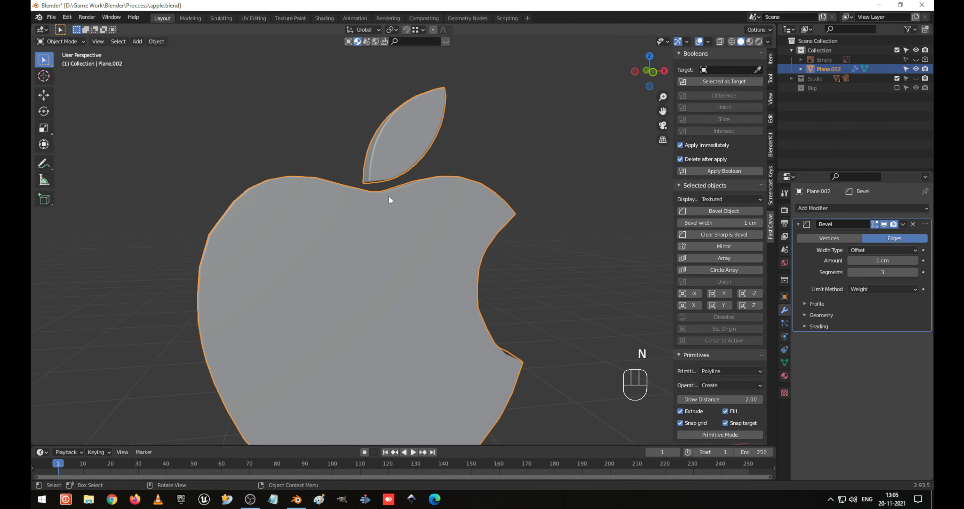
Step: Add a level 3 Subdivision modifier to the bevelled apple and inspect its edges from the side and front
{"action": "middle_click_drag", "start_coordinate": [389, 200], "coordinate": [464, 235]}
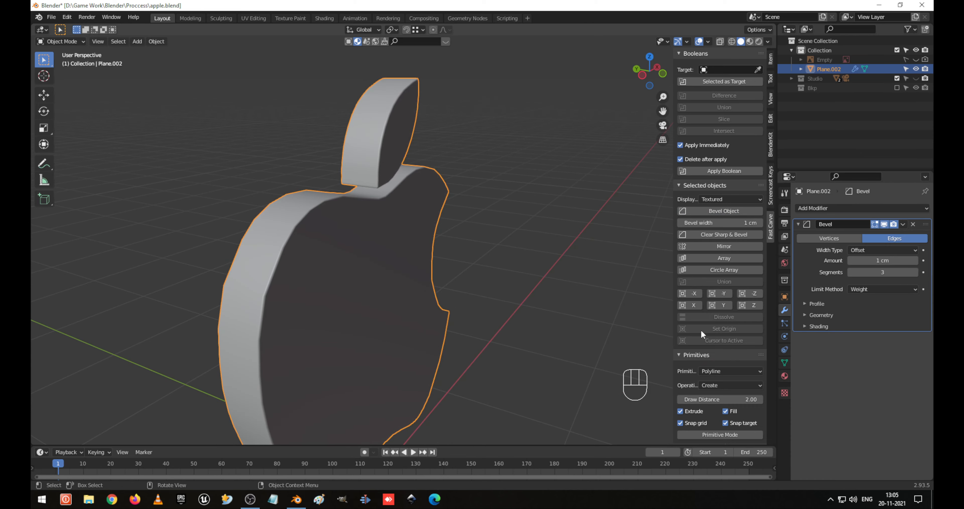
{"action": "key", "text": "ctrl"}
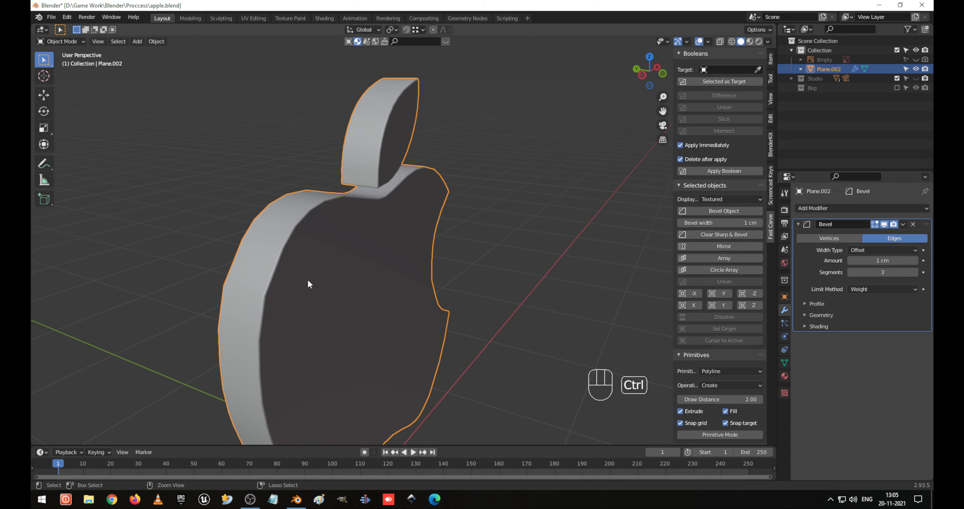
{"action": "key", "text": "ctrl+3"}
{"action": "middle_click_drag", "start_coordinate": [336, 245], "coordinate": [494, 306]}
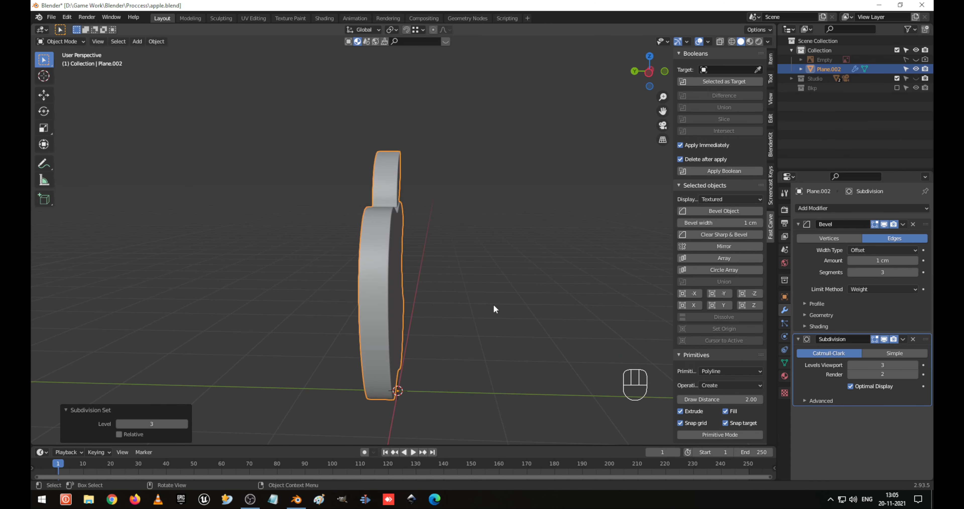
{"action": "middle_click_drag", "start_coordinate": [402, 302], "coordinate": [263, 312]}
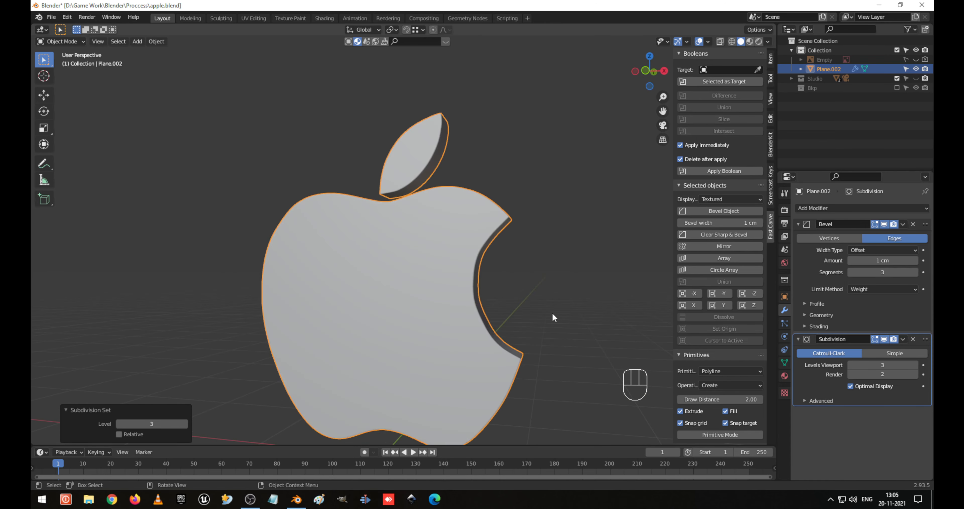